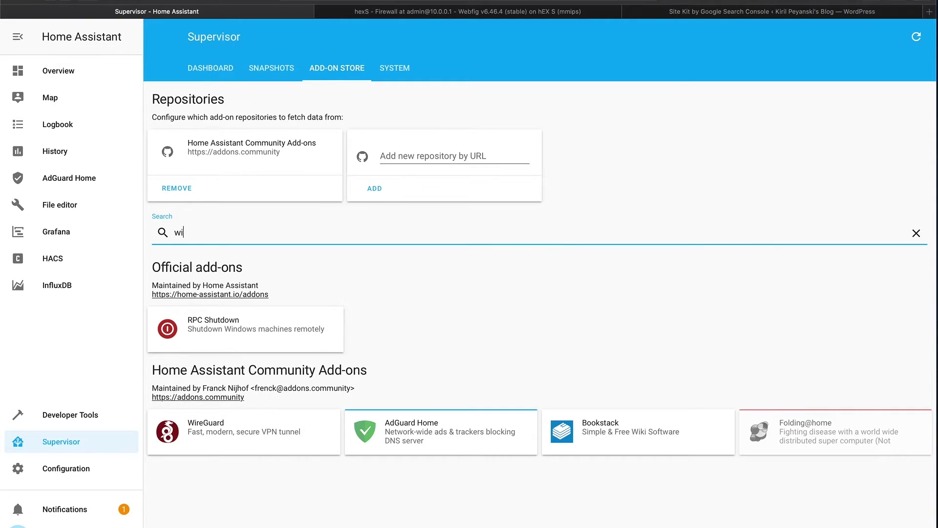
Search the add-on store for "wire" and open the WireGuard add-on.
text(re)
click(208, 337)
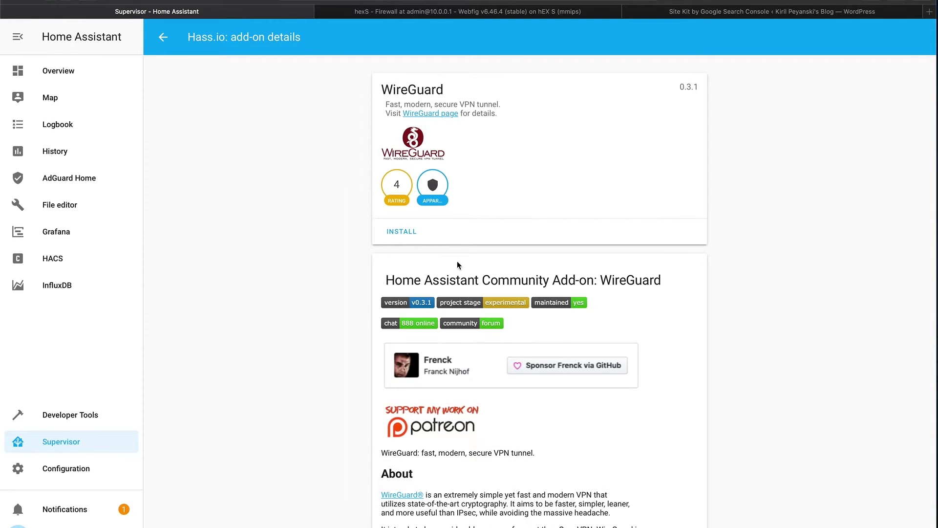
Open the WireGuard website and the add-on's full documentation in new browser tabs.
scroll(423, 298, down, 2)
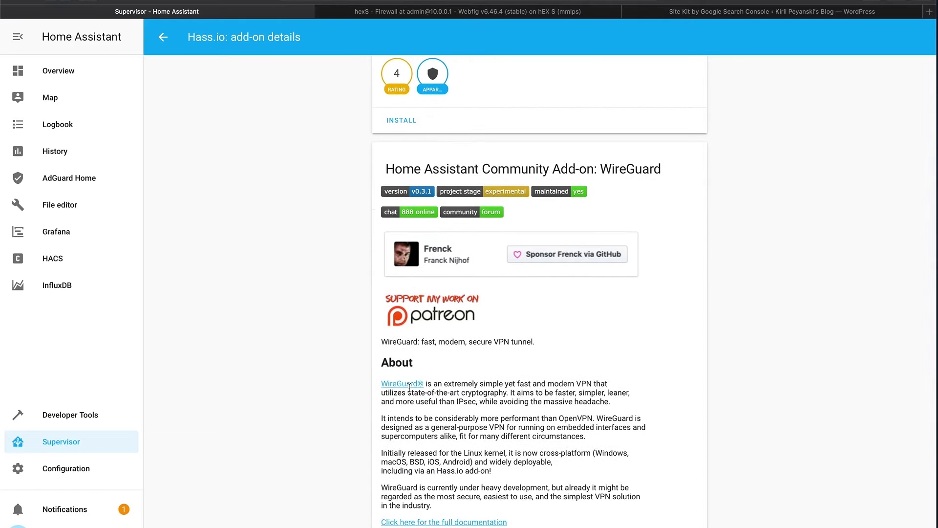
right_click(409, 387)
right_click(398, 381)
click(412, 384)
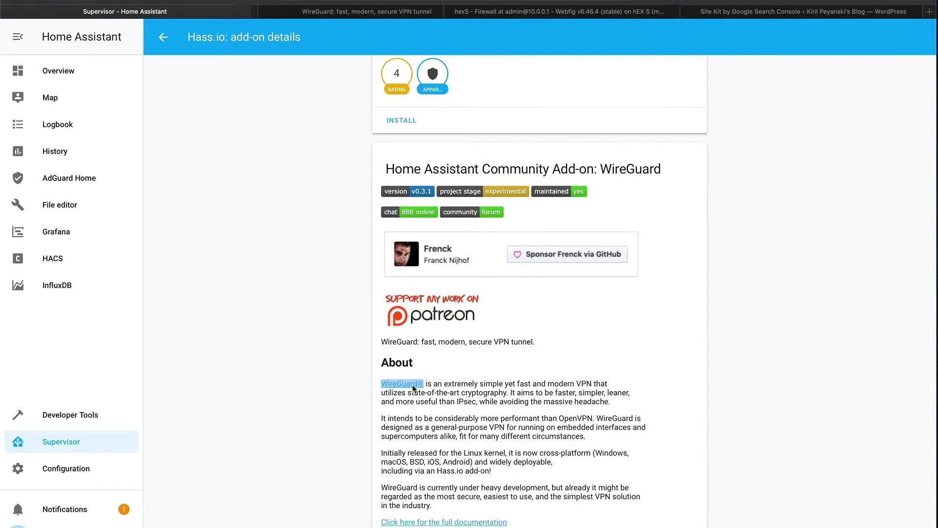
right_click(405, 524)
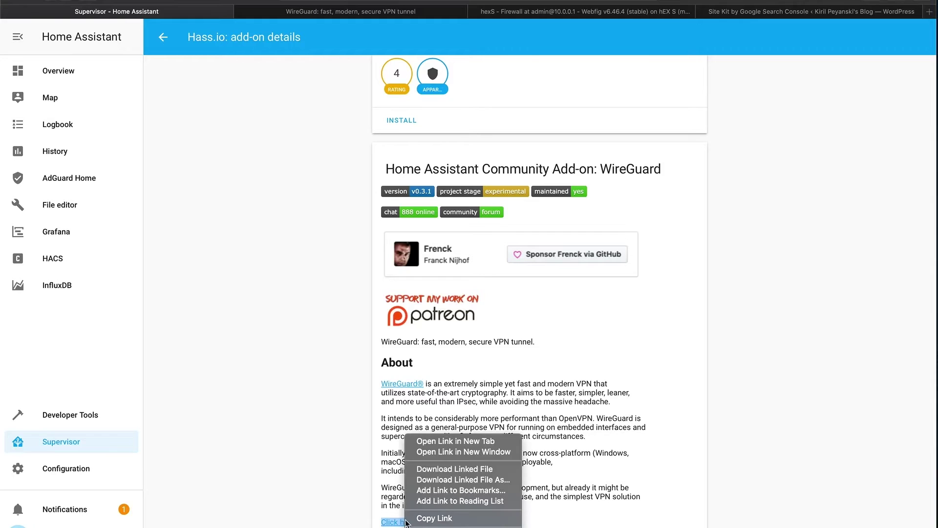
click(443, 441)
Install the WireGuard add-on.
scroll(478, 306, up, 3)
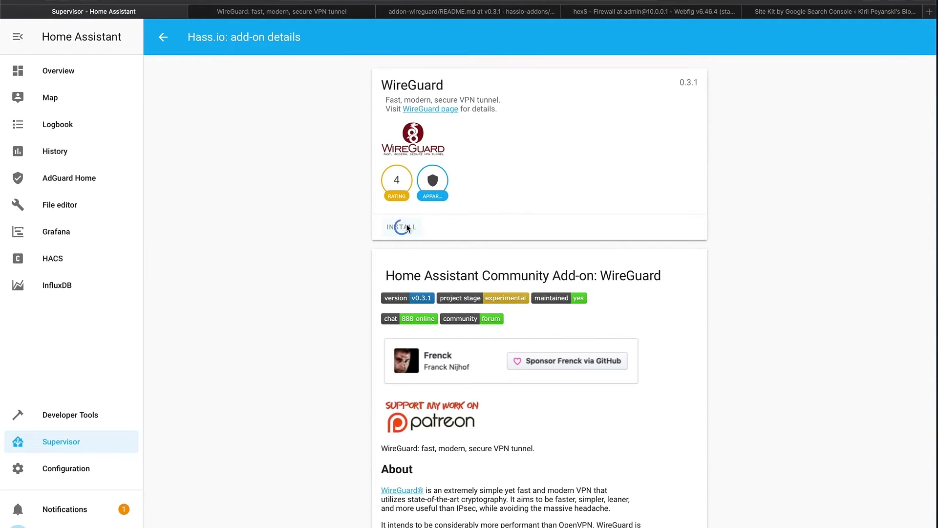
Get the macOS WireGuard client from the App Store through the installation page of the WireGuard website.
click(299, 11)
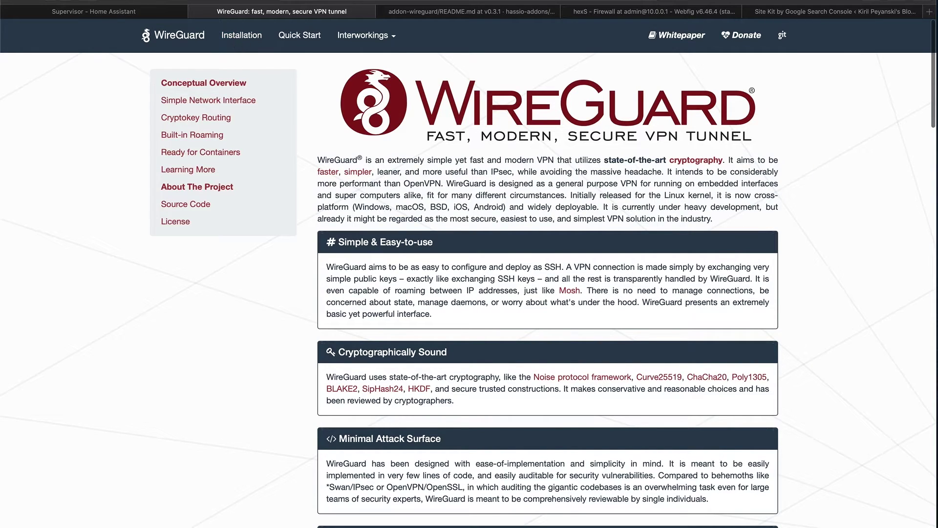
click(247, 41)
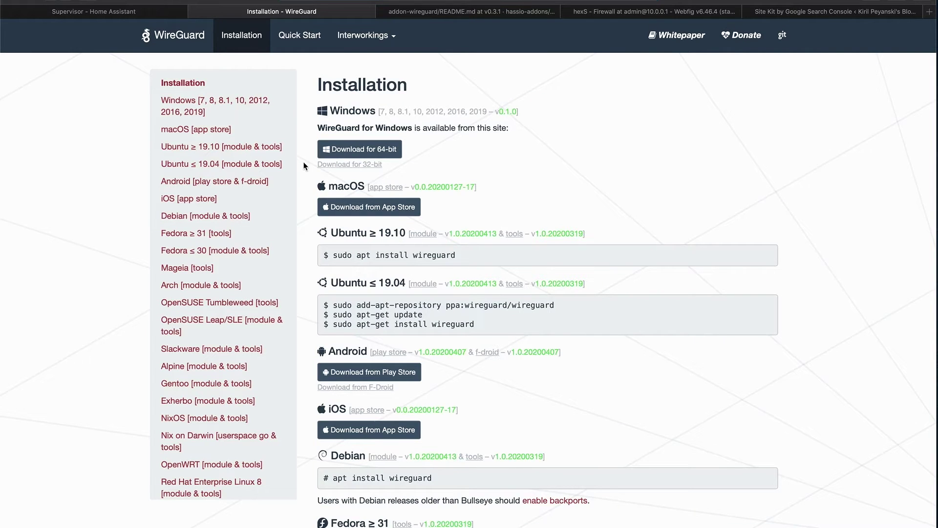
scroll(412, 242, down, 1)
scroll(412, 242, up, 1)
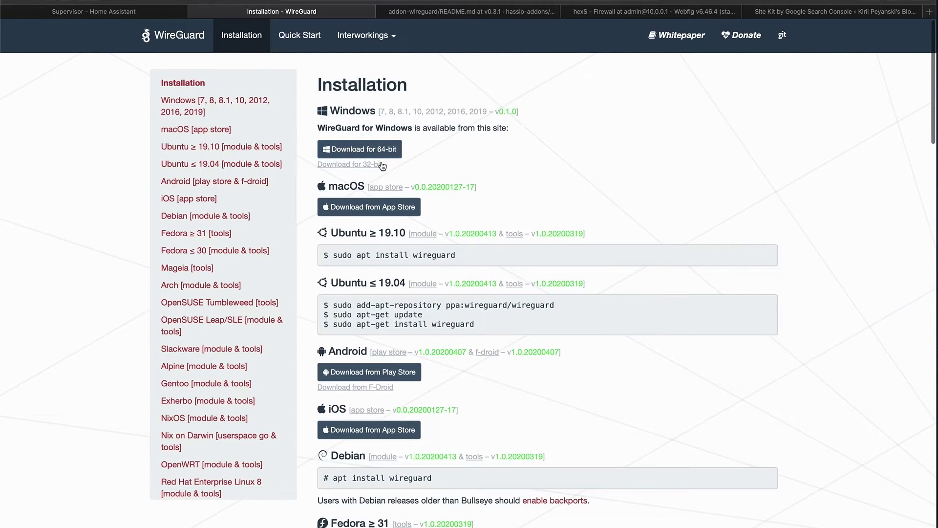
scroll(379, 195, down, 1)
scroll(379, 195, up, 1)
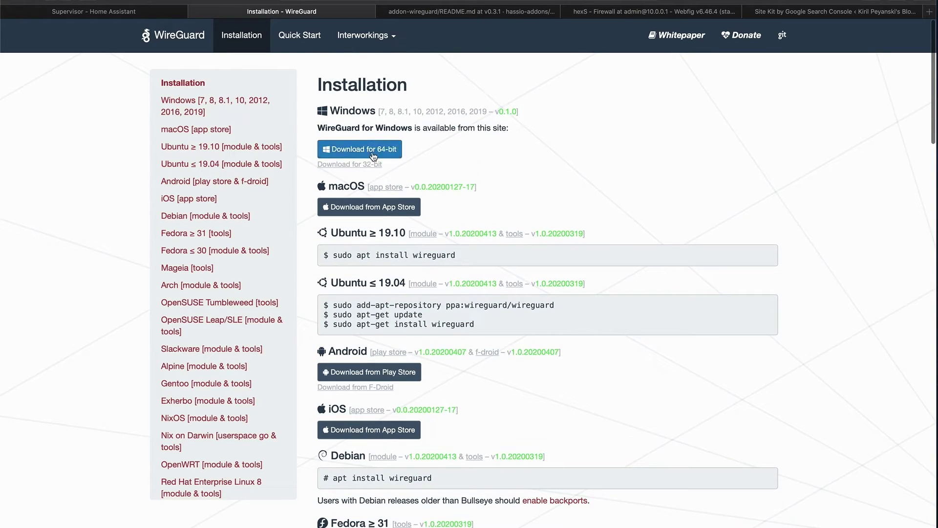
click(373, 213)
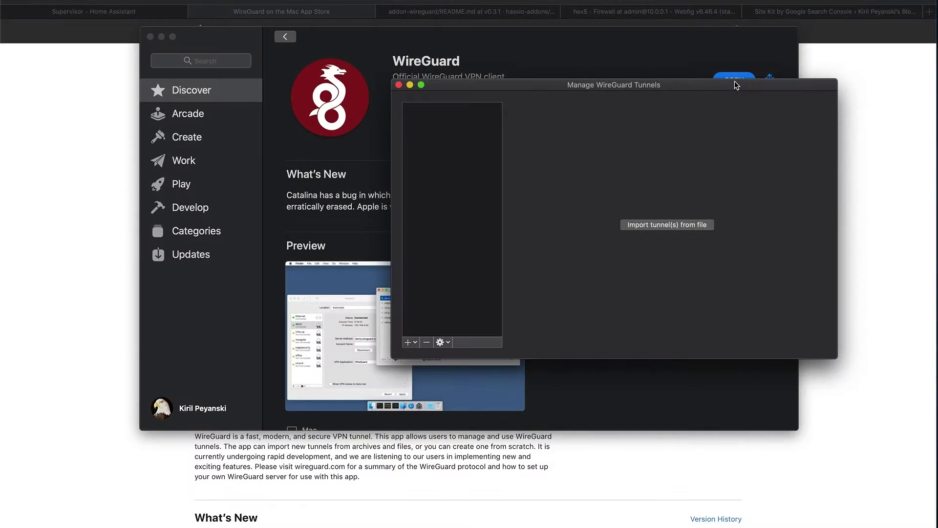
Return to the WireGuard add-on in Home Assistant and replace the server host in its config with the home's external host name.
click(92, 13)
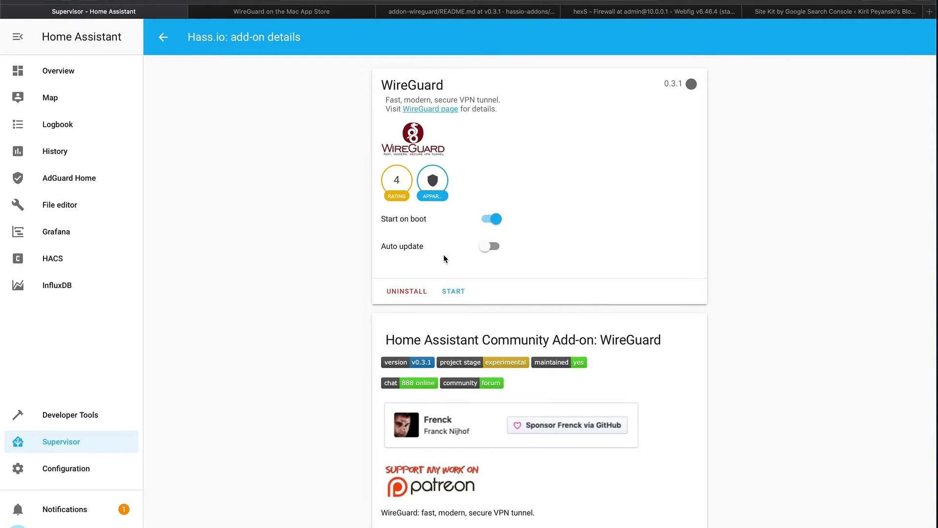
scroll(489, 255, up, 1)
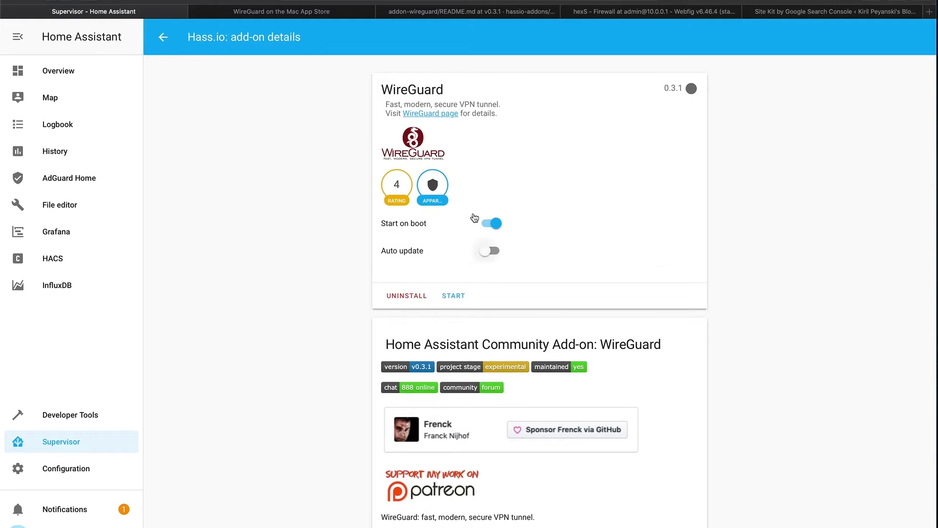
scroll(497, 320, down, 10)
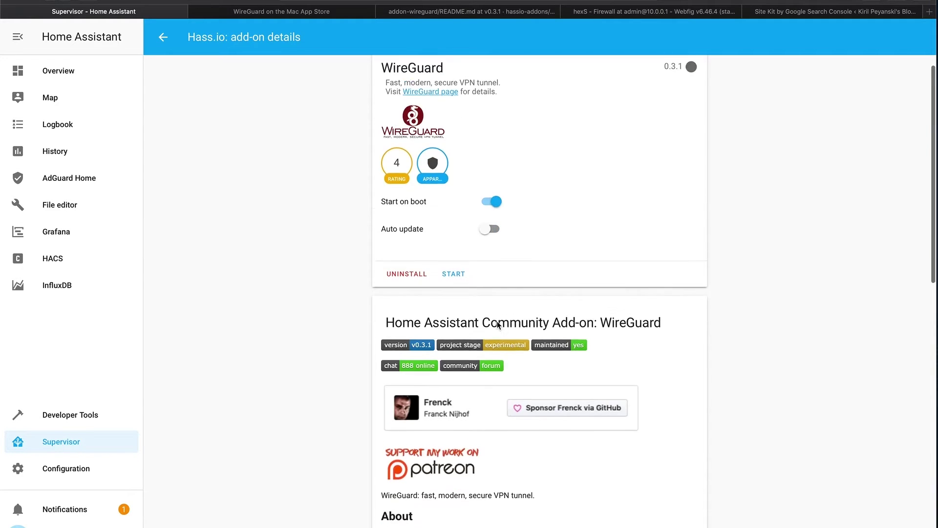
scroll(497, 321, down, 2)
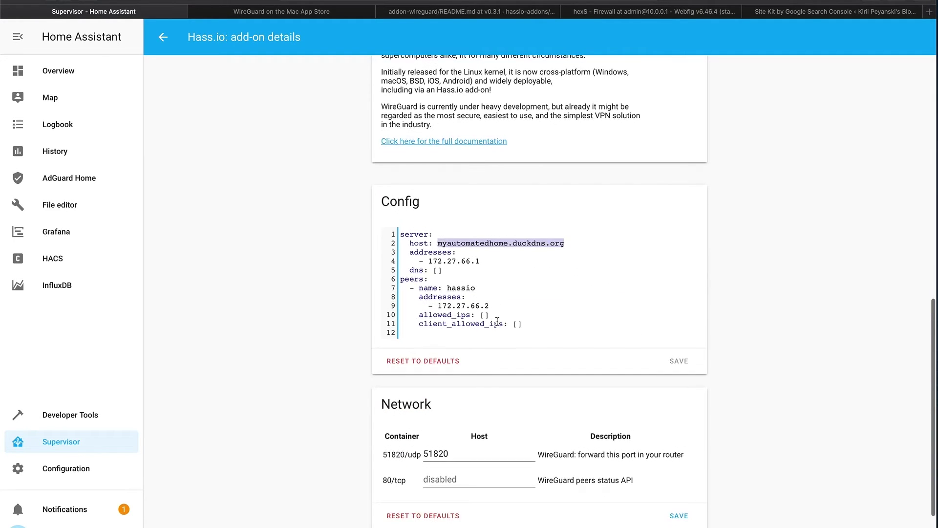
click(478, 279)
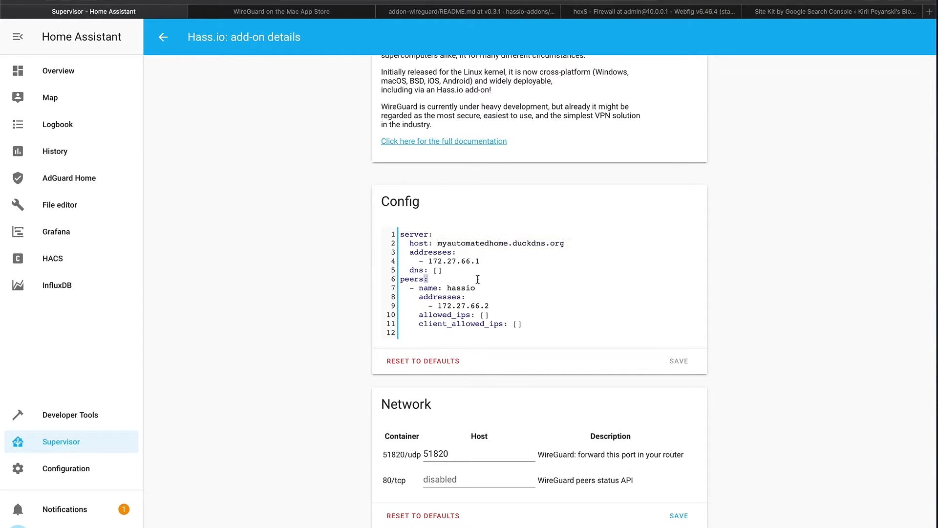
double_click(485, 243)
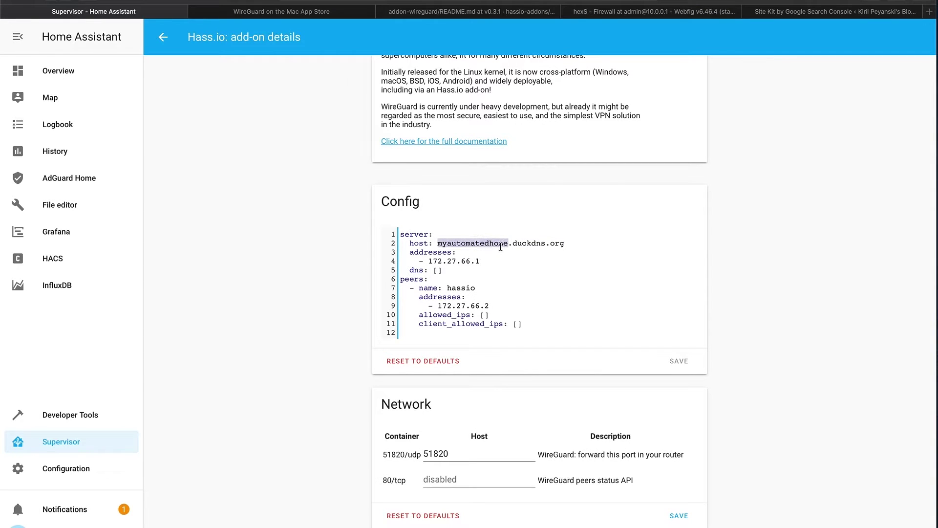
drag(567, 242, 456, 230)
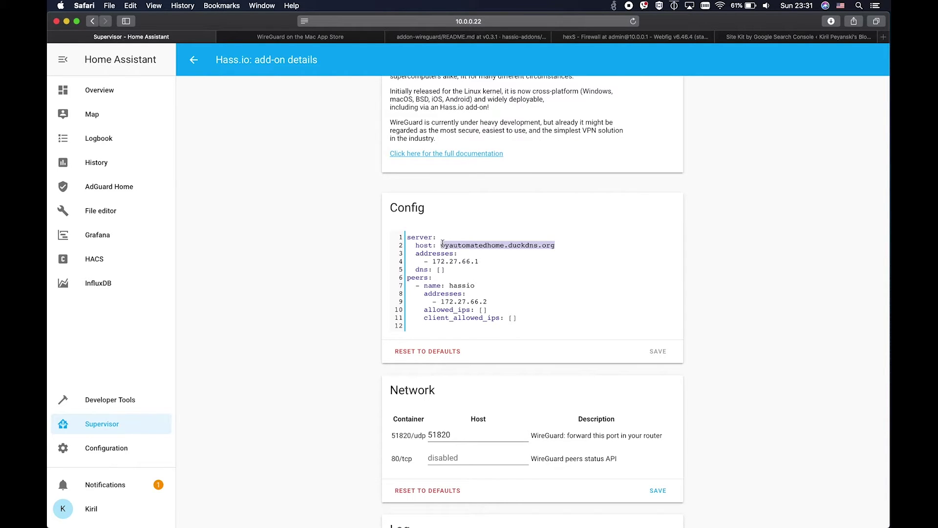
key(BackSpace)
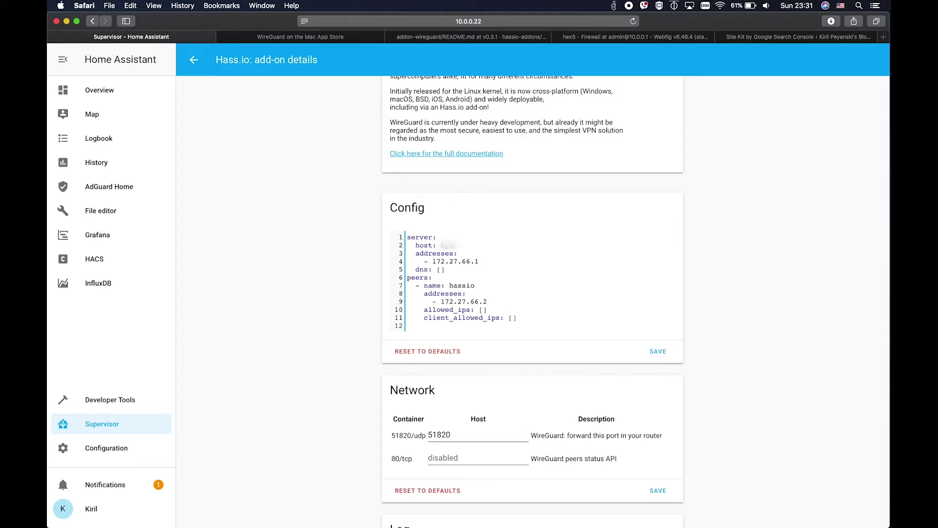
text(.org)
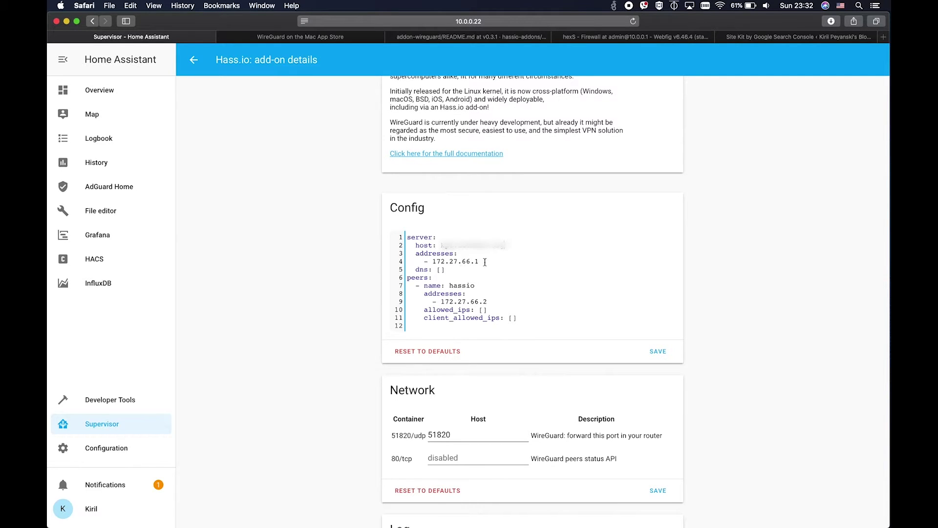
Rename the hassio peer in the add-on config to laptop.
drag(485, 262, 432, 262)
drag(490, 301, 441, 302)
double_click(468, 286)
text(1)
Replace the empty brackets of the server's dns option with a blank list item on its own line.
drag(448, 269, 435, 270)
key(BackSpace)
key(Return)
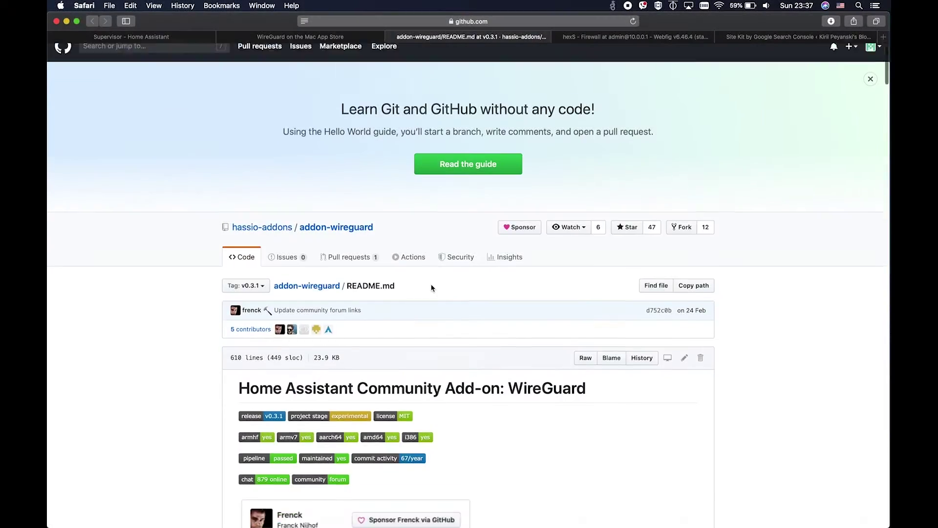
Copy 172.30.32.1 from the server.dns section of the add-on's GitHub README and paste it as the DNS entry in the config.
scroll(431, 288, down, 15)
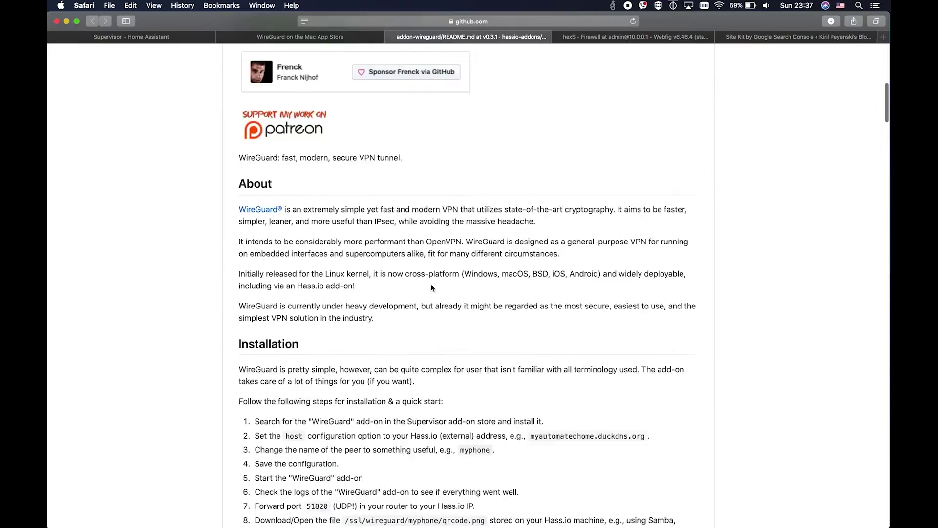
scroll(432, 285, down, 5)
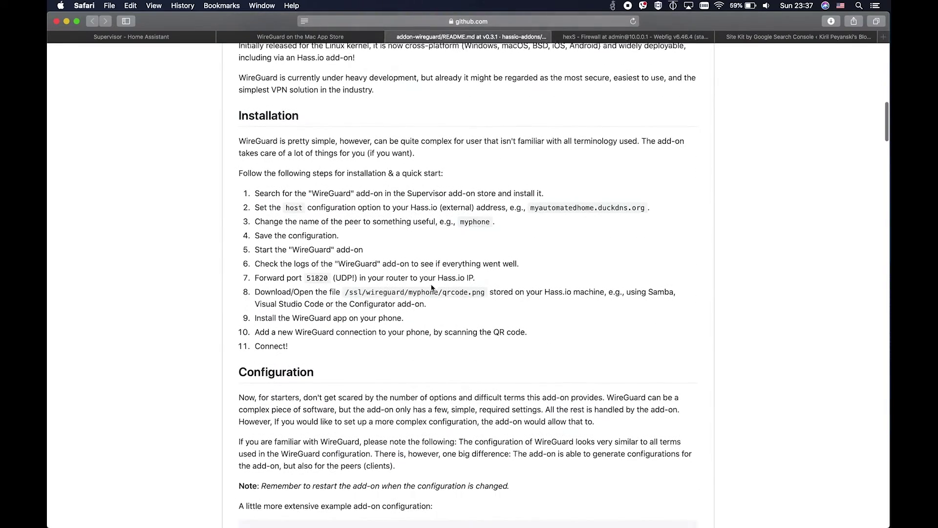
scroll(431, 284, down, 20)
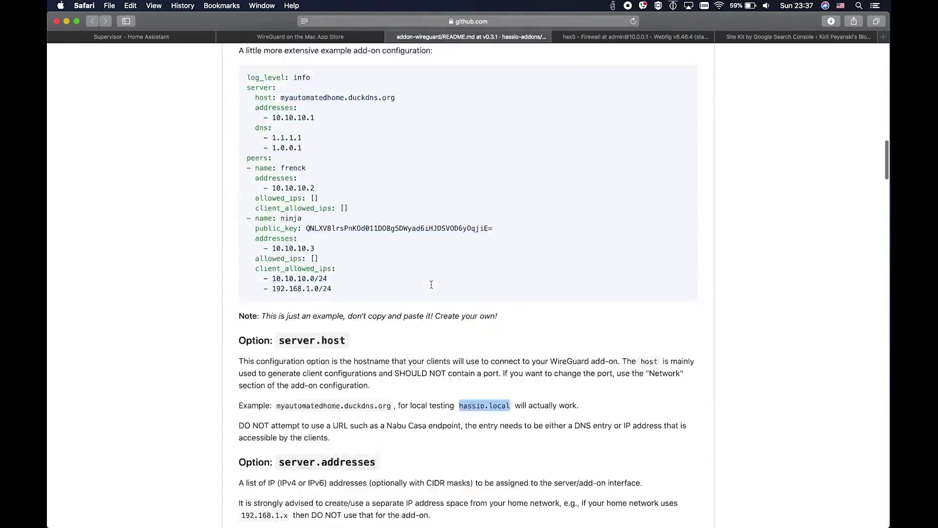
click(465, 215)
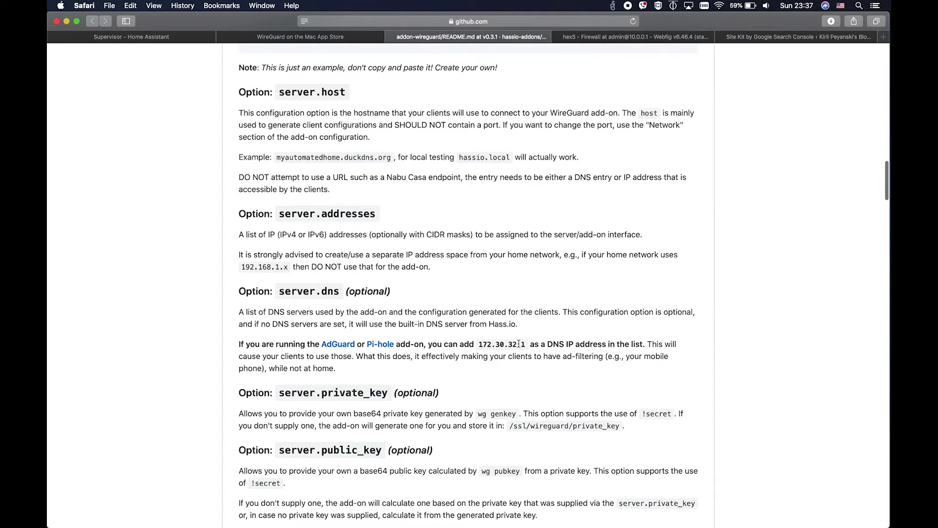
drag(526, 344, 477, 345)
key(super+c)
click(316, 39)
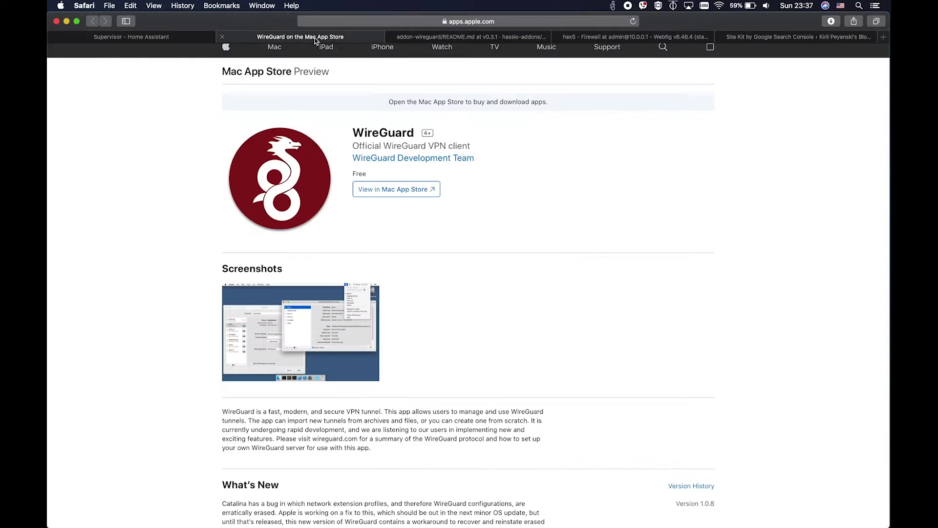
click(162, 32)
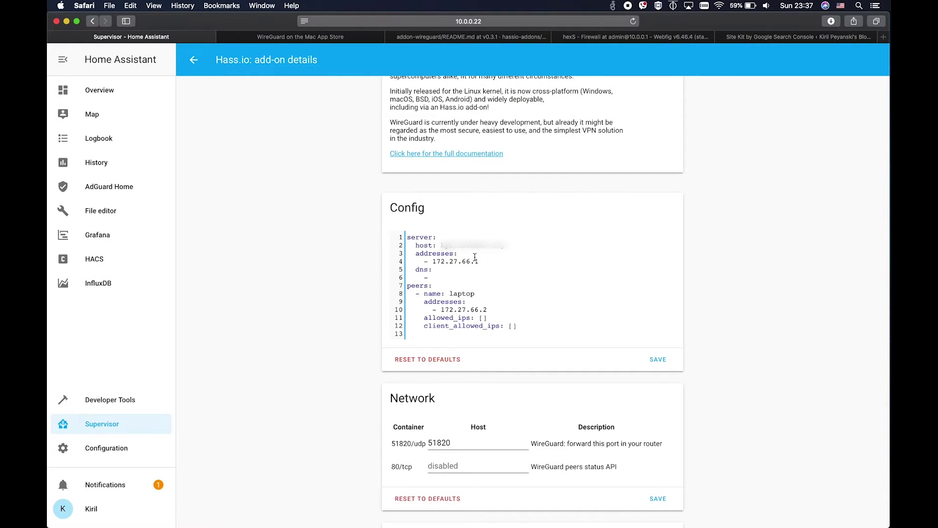
key(super+v)
Duplicate the laptop peer block directly below itself and align the copy's indentation with the first peer.
drag(522, 326, 394, 295)
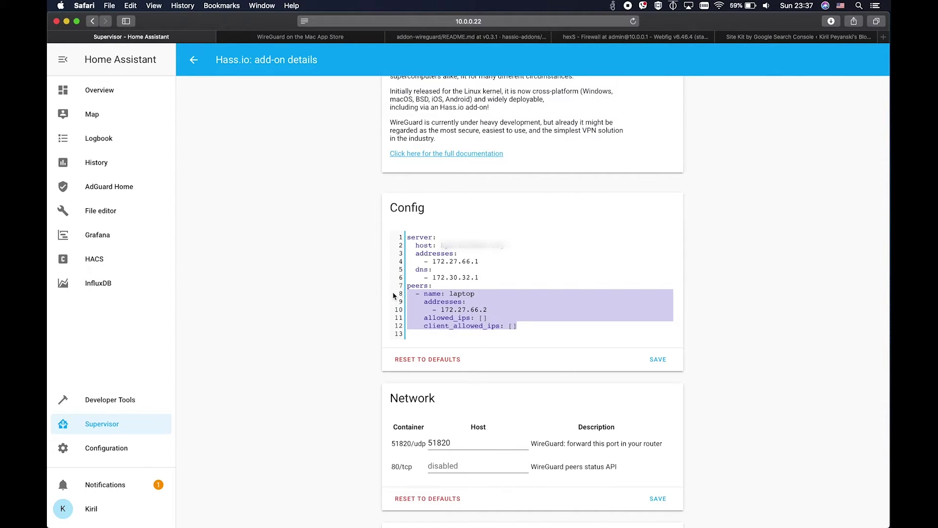
click(524, 326)
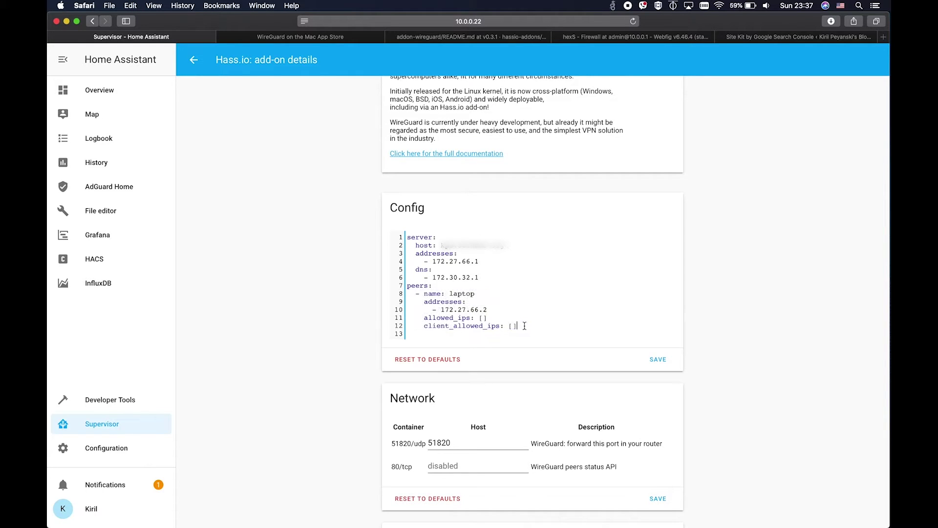
key(Return)
key(super+v)
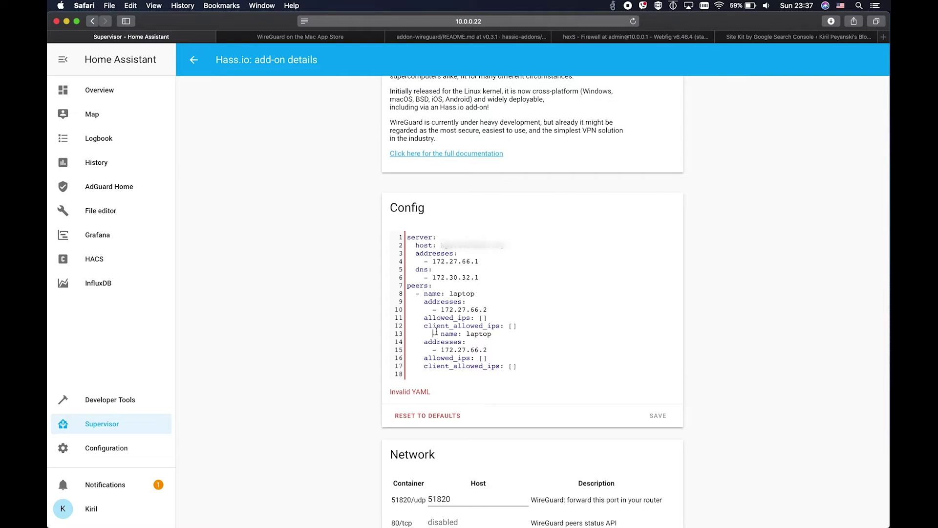
key(BackSpace)
key(BackSpace)
key(BackSpace)
key(BackSpace)
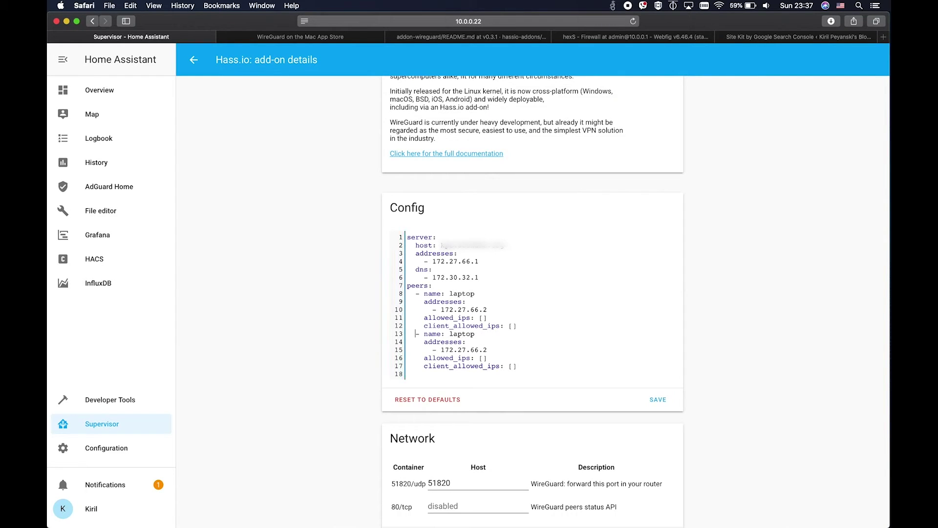
Rename the second peer to phone and set its address to 172.27.66.3.
double_click(461, 332)
text(p)
scroll(491, 348, down, 1)
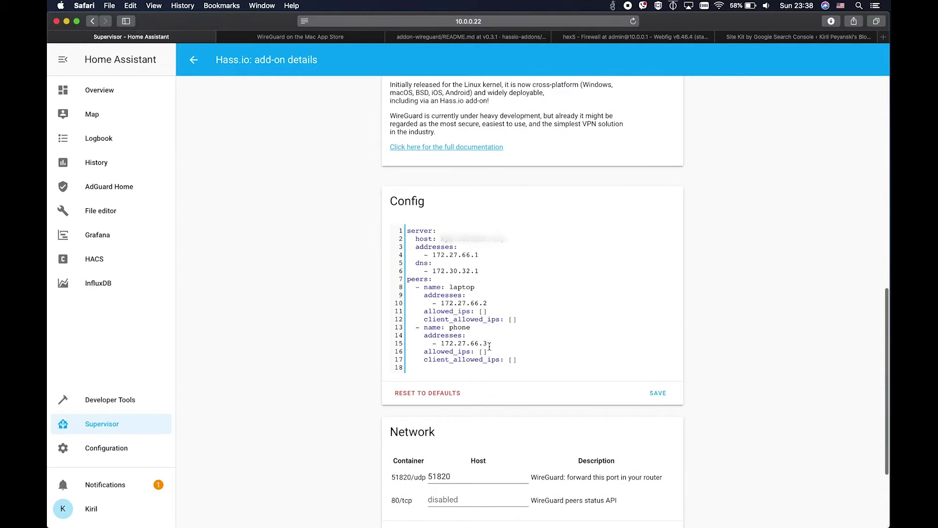
Review the server's DNS entry and save the add-on configuration.
scroll(498, 352, down, 2)
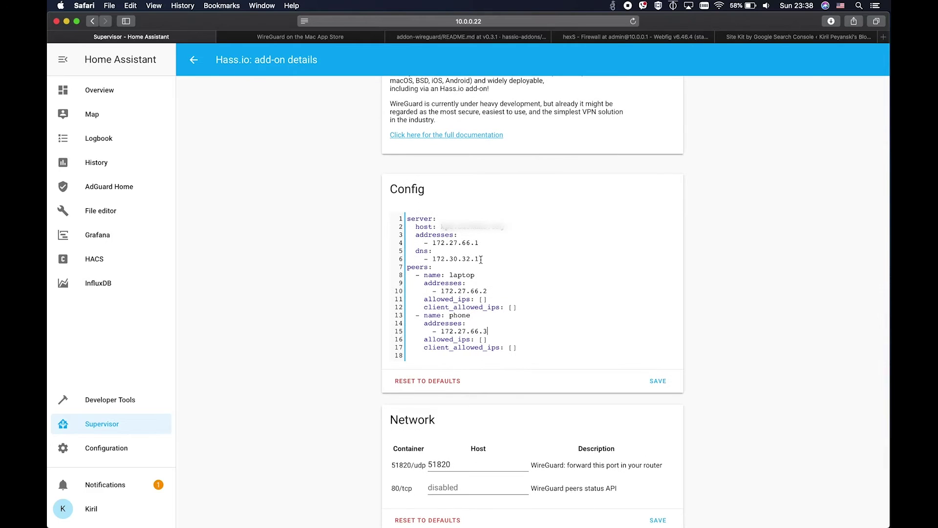
drag(486, 259, 410, 247)
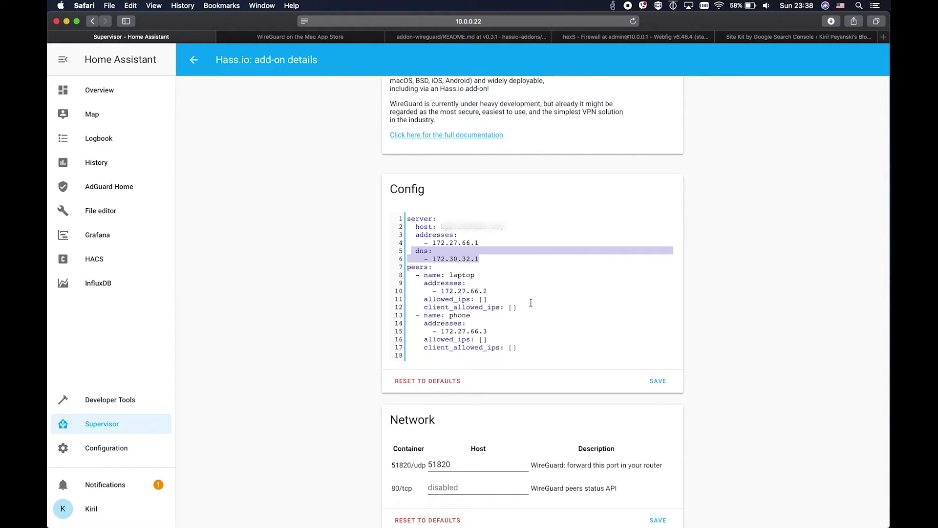
click(659, 384)
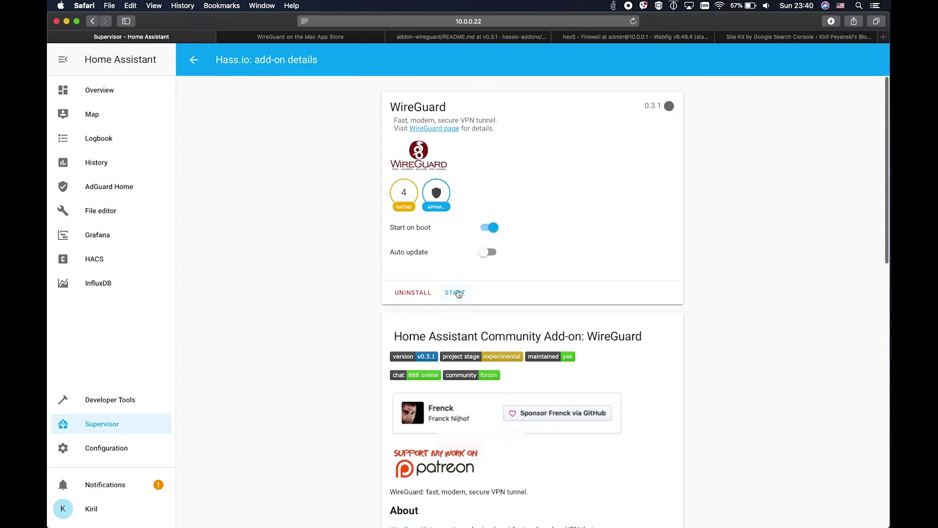
Start the WireGuard add-on and refresh its log.
click(454, 293)
scroll(457, 294, down, 15)
click(410, 496)
click(410, 496)
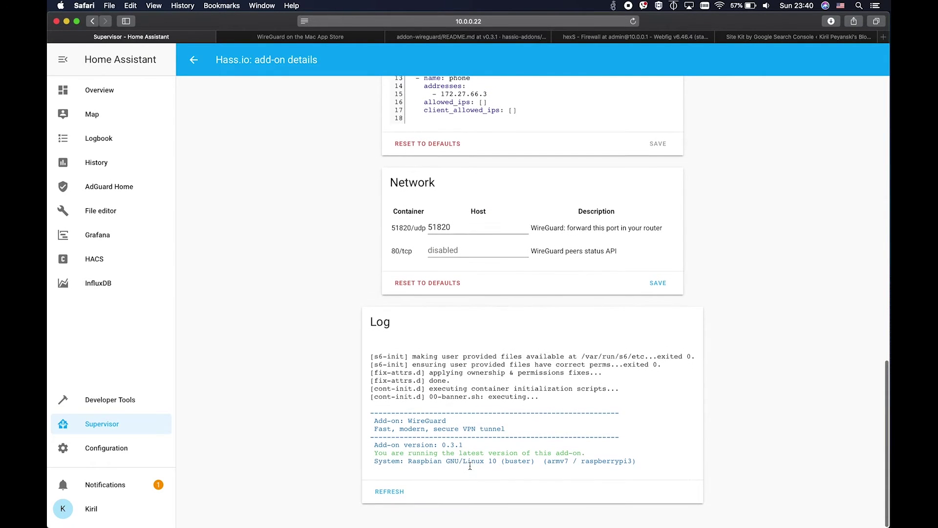
Refresh the WireGuard add-on's log and examine the kernel module warning.
click(398, 496)
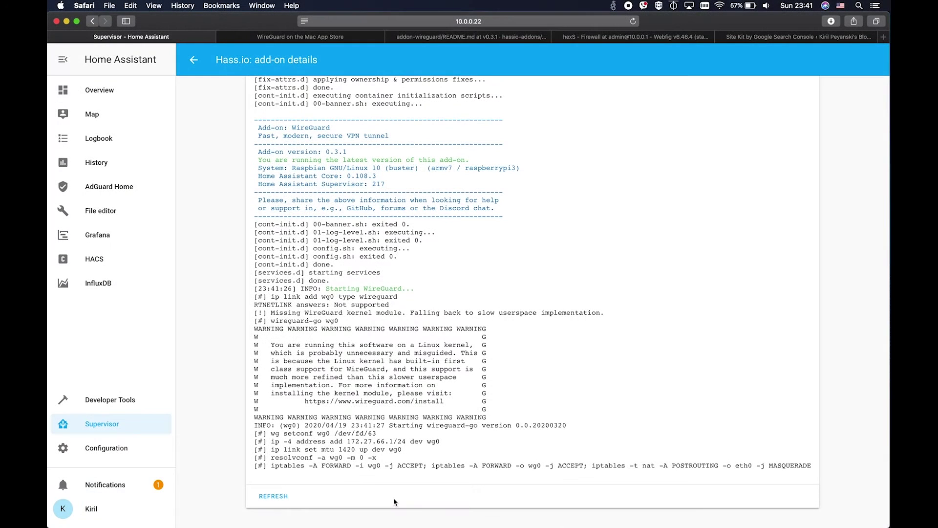
double_click(296, 329)
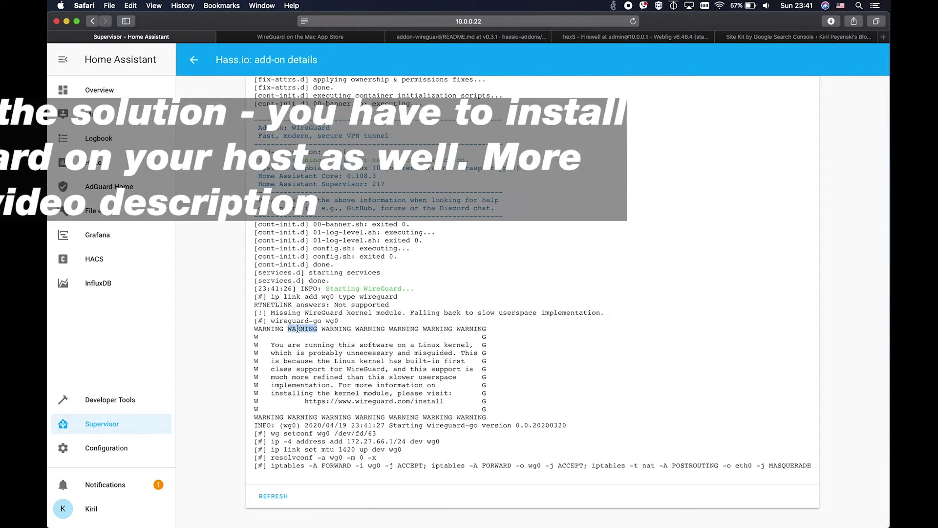
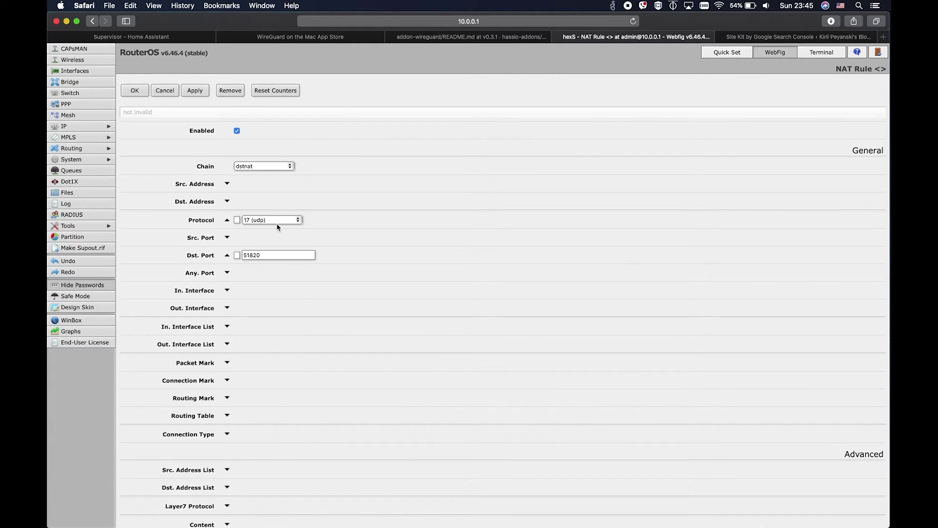
Check the router NAT rule's protocol and destination port against the WireGuard port.
click(277, 222)
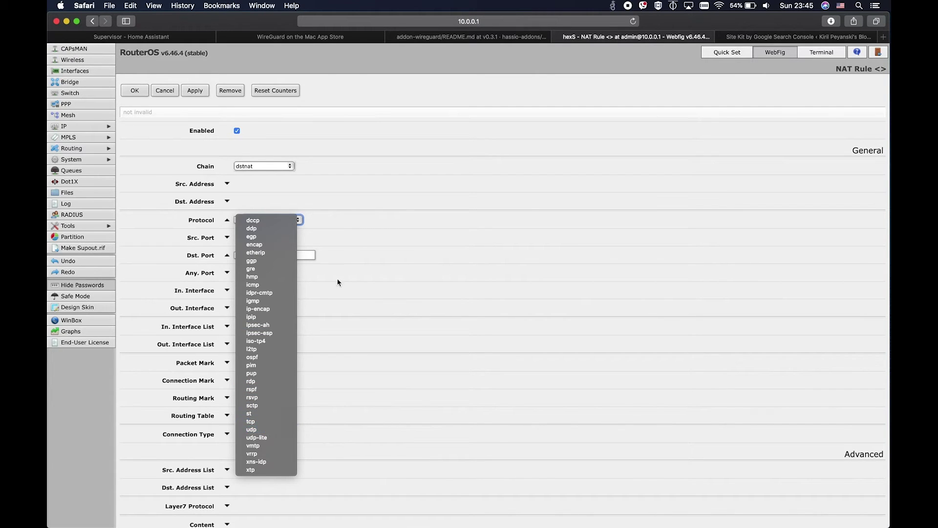
click(316, 252)
double_click(271, 255)
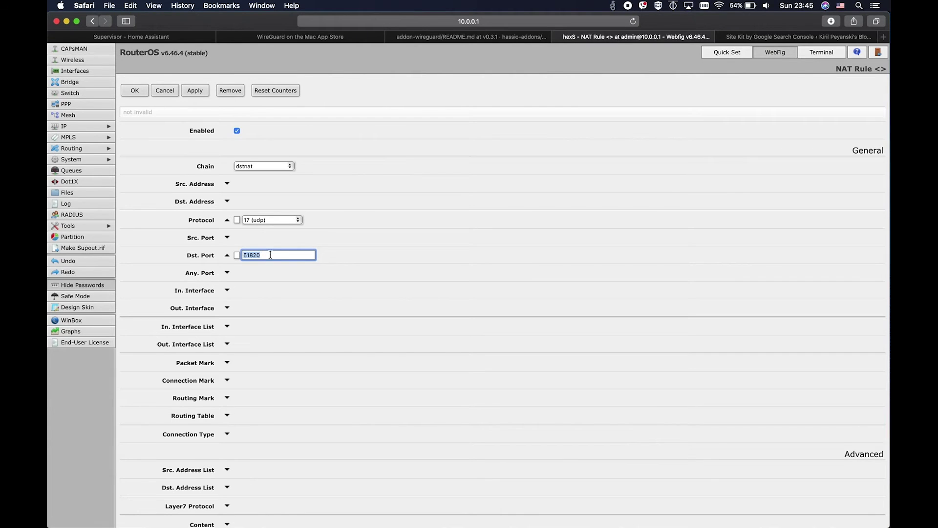
Review the NAT rule's dst-nat target address and port, and save the rule.
scroll(271, 254, down, 15)
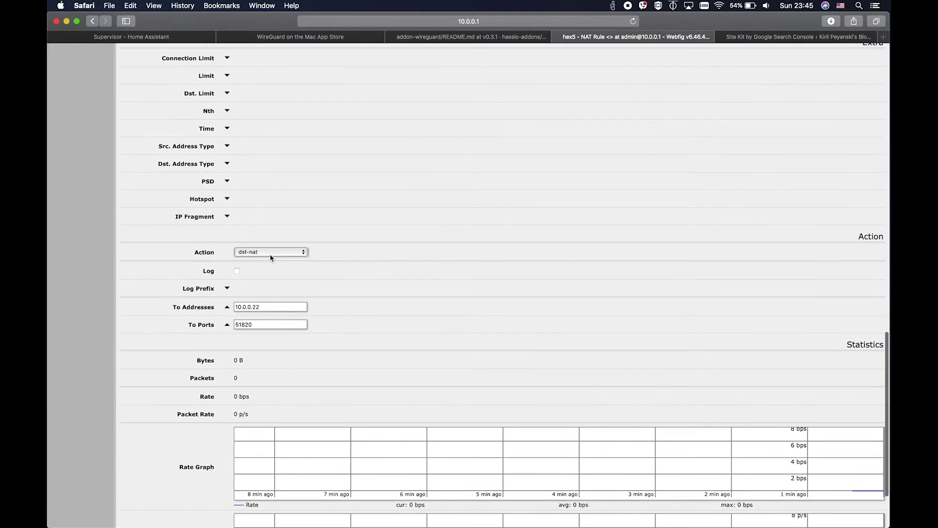
scroll(255, 305, up, 1)
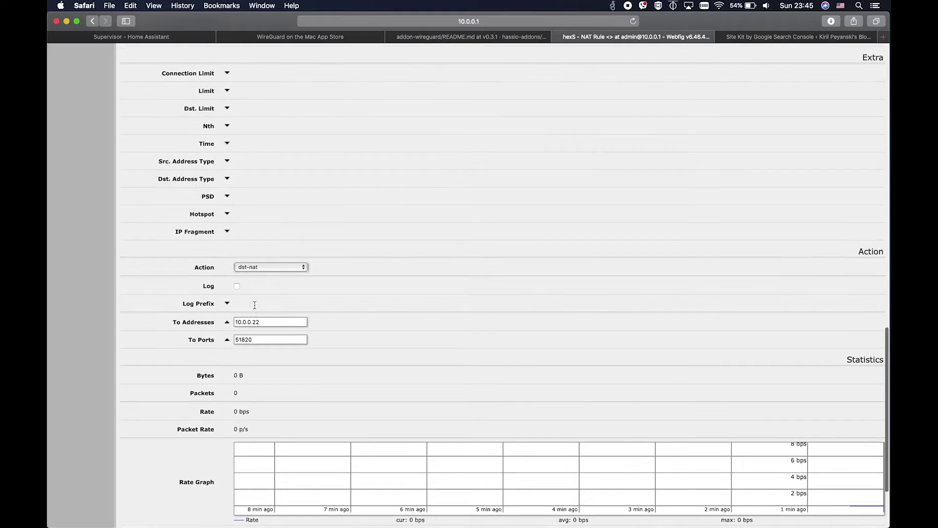
click(259, 326)
double_click(259, 326)
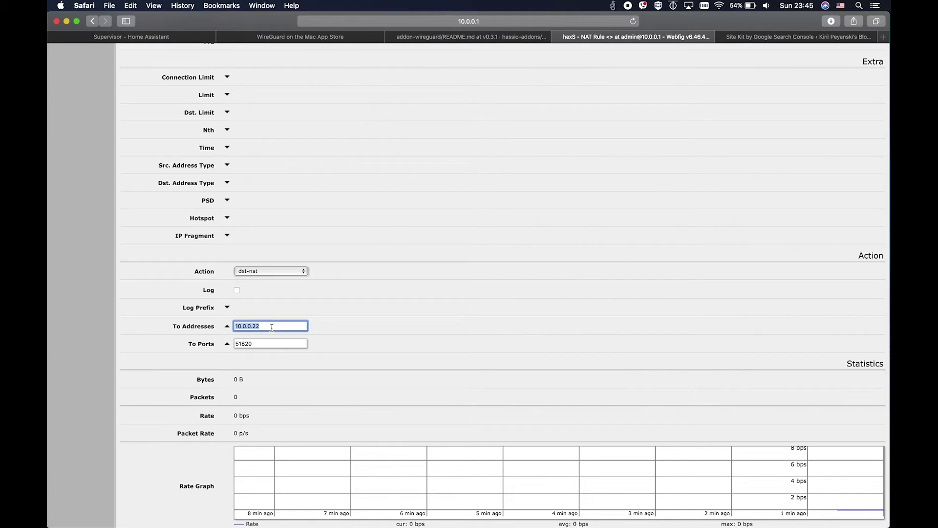
double_click(253, 345)
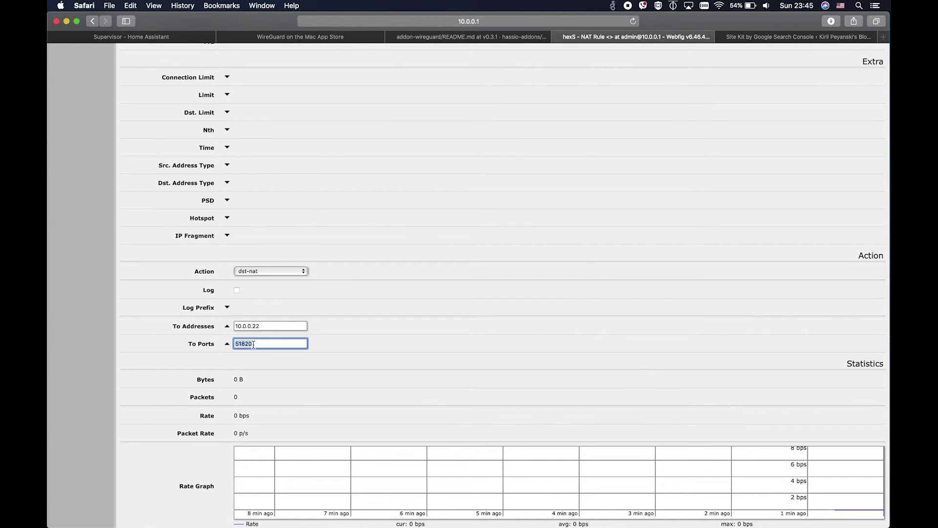
scroll(253, 345, up, 15)
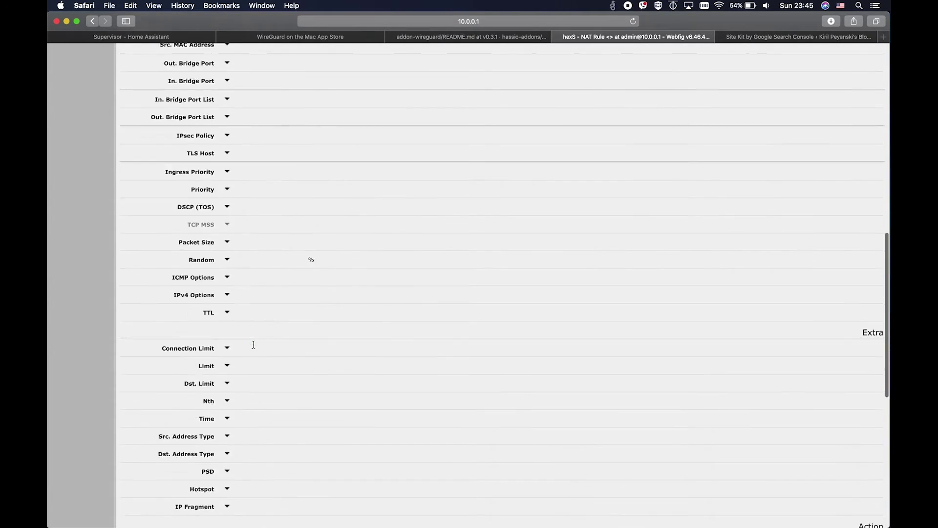
scroll(253, 348, up, 5)
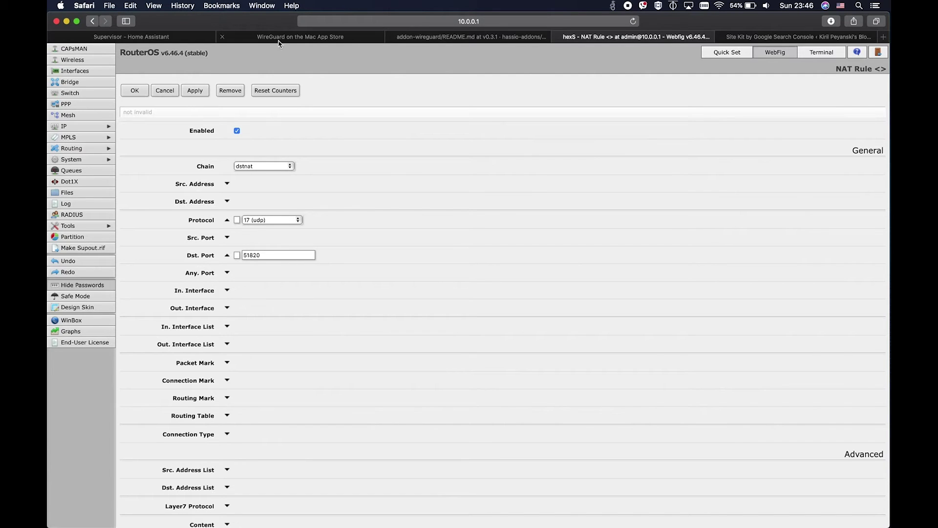
click(197, 92)
click(134, 91)
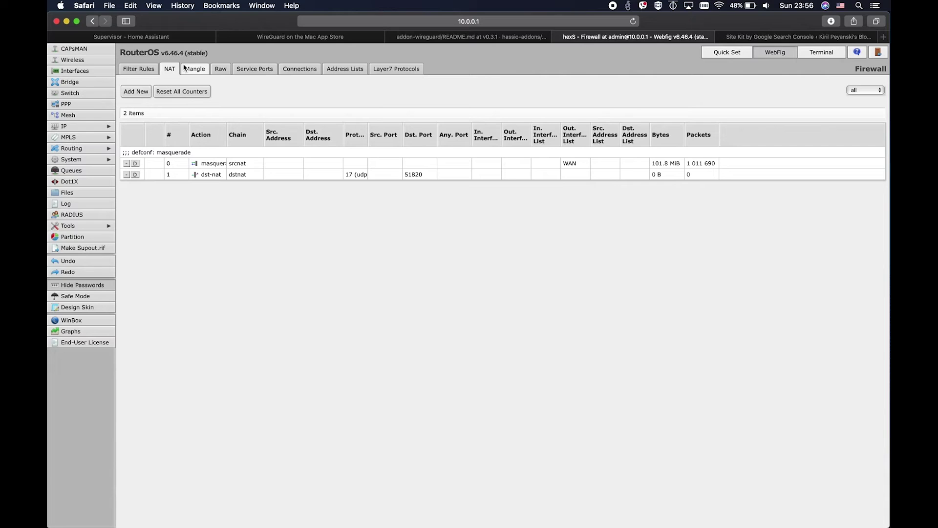
Return to Home Assistant and open the File editor add-on's details from the Supervisor.
click(165, 38)
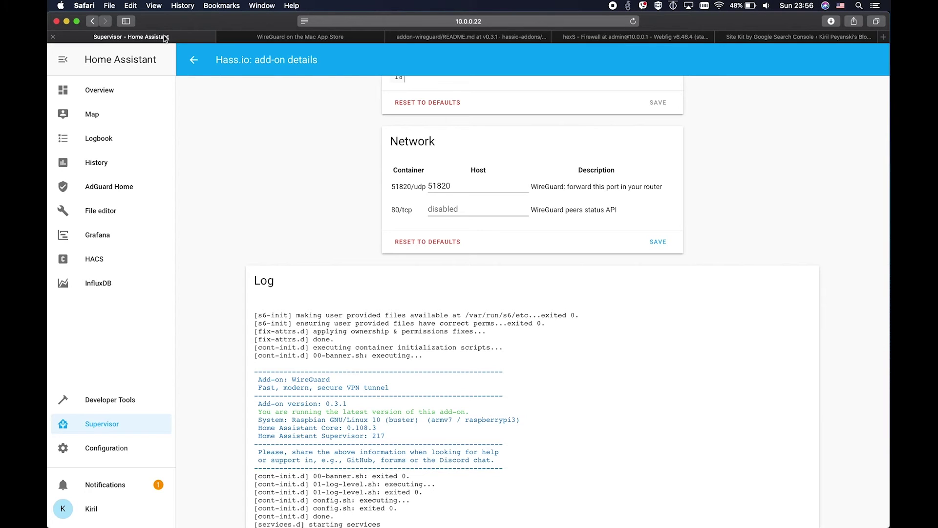
click(110, 216)
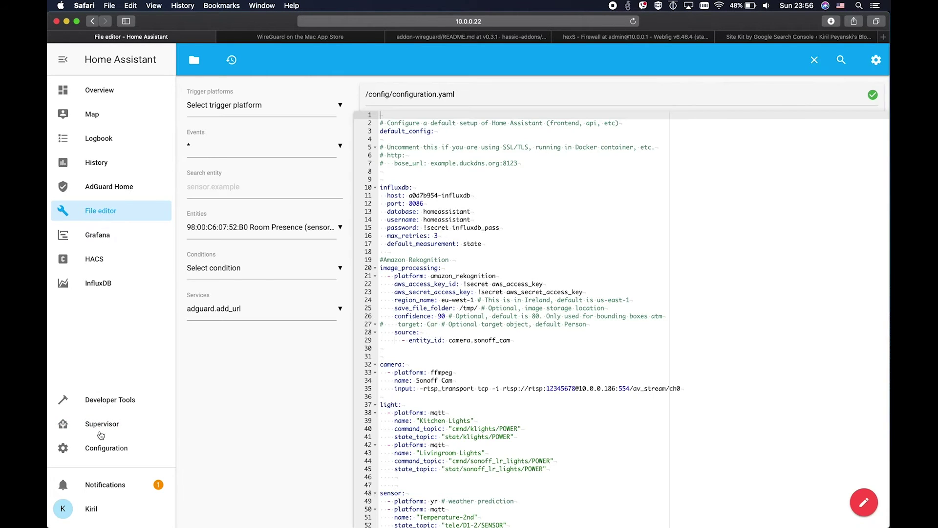
click(104, 425)
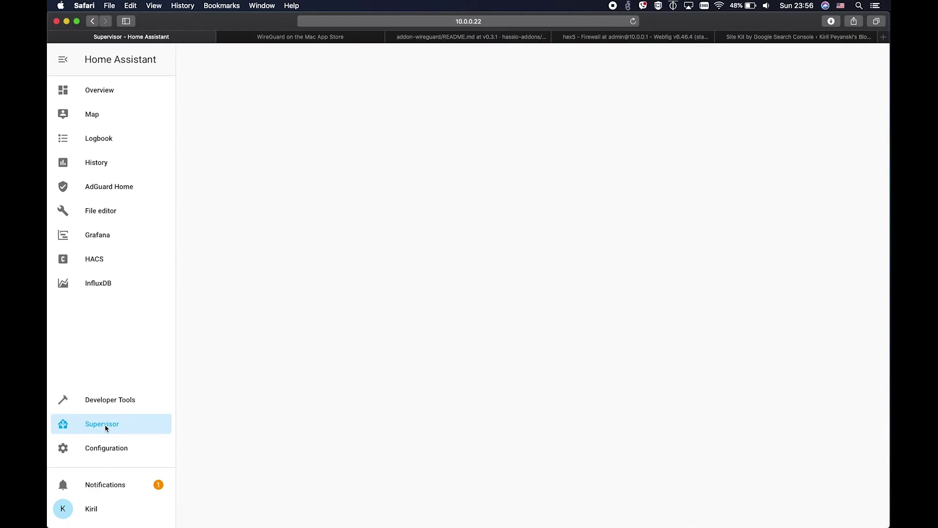
click(438, 241)
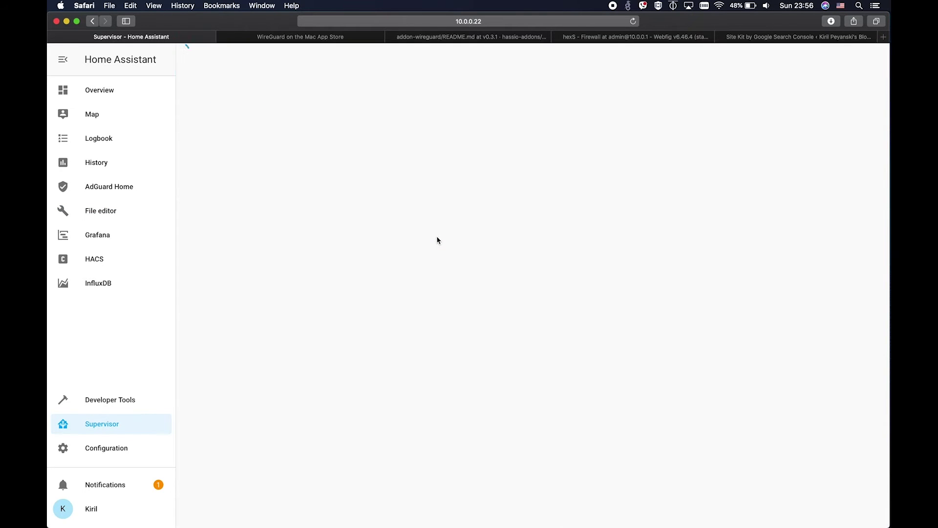
Set enforce_basepath to false in the File editor add-on's configuration and save it.
scroll(467, 332, down, 10)
scroll(467, 332, down, 9)
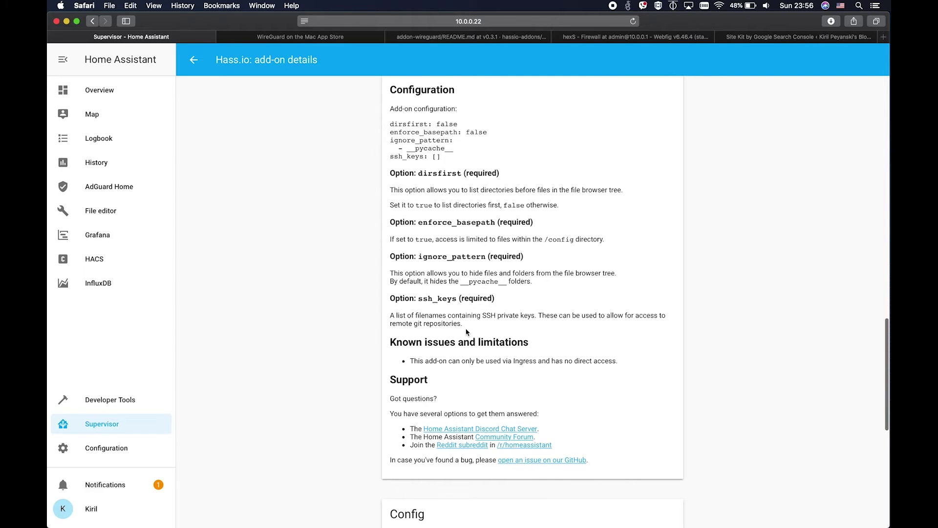
scroll(466, 333, up, 5)
scroll(466, 332, down, 3)
scroll(467, 332, down, 10)
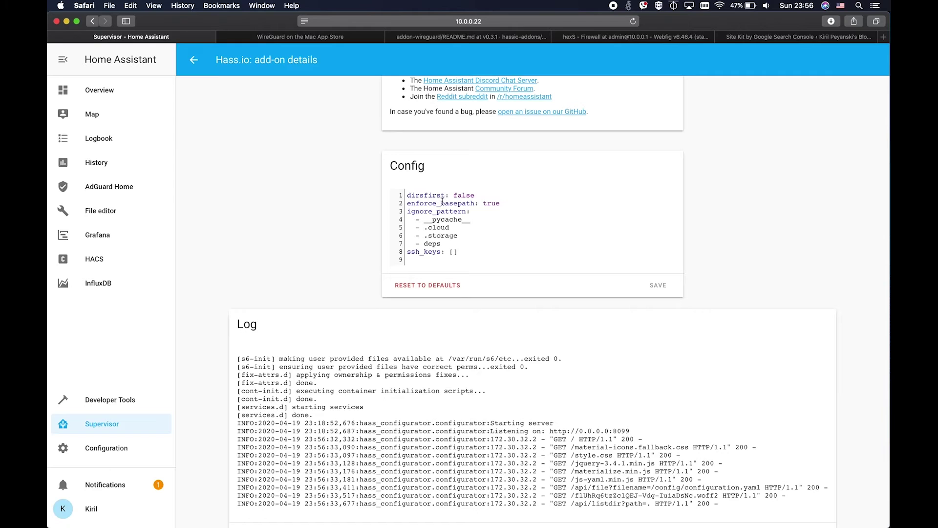
double_click(491, 204)
text(false)
click(657, 285)
Read the description of the enforce_basepath option in the File editor add-on's documentation.
scroll(545, 191, up, 2)
scroll(545, 192, up, 5)
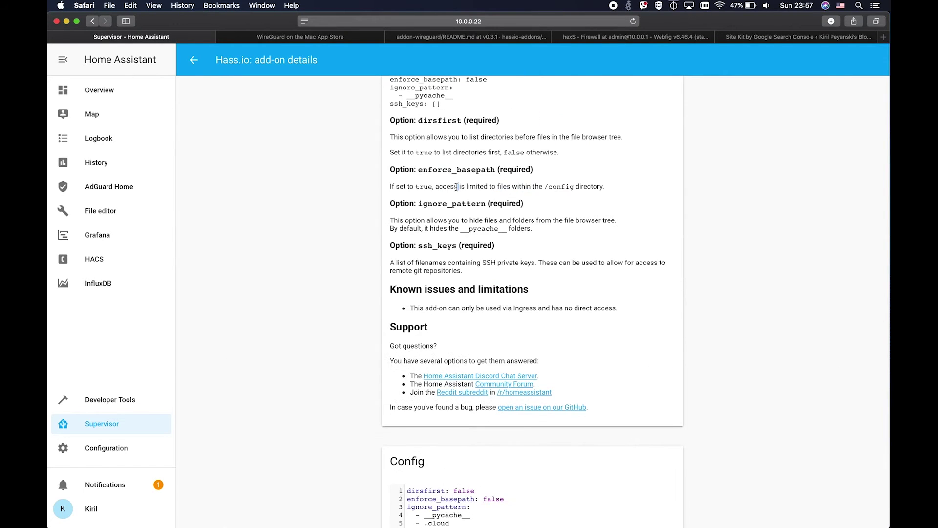
triple_click(418, 189)
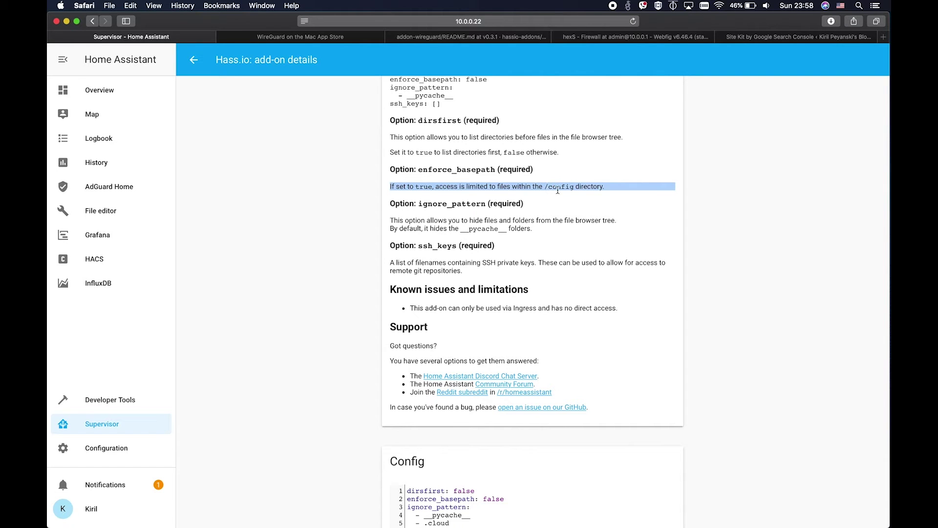
Restart the File editor add-on.
scroll(563, 188, up, 2)
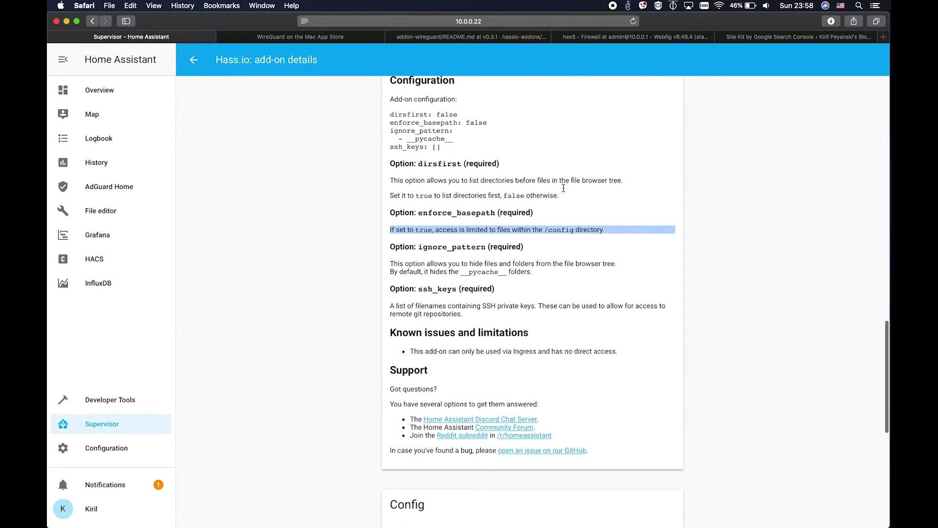
scroll(564, 188, up, 10)
scroll(561, 190, down, 3)
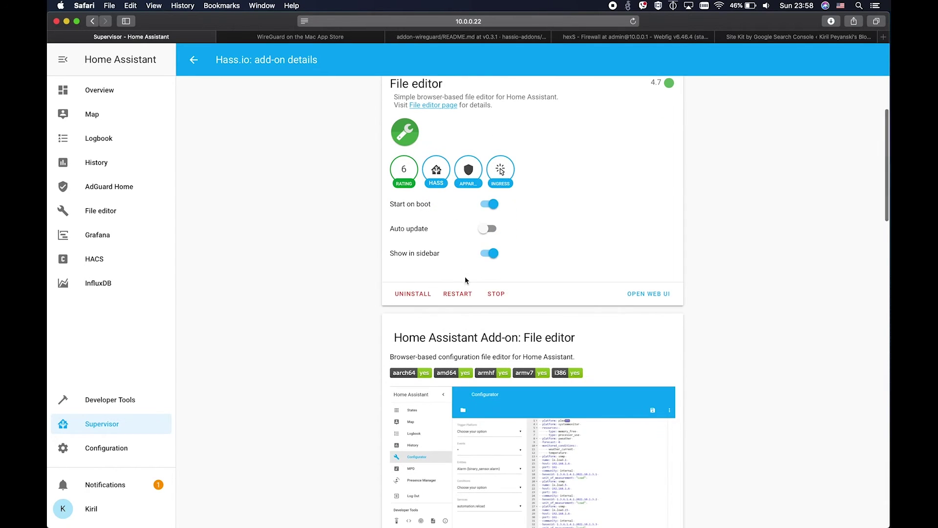
click(459, 295)
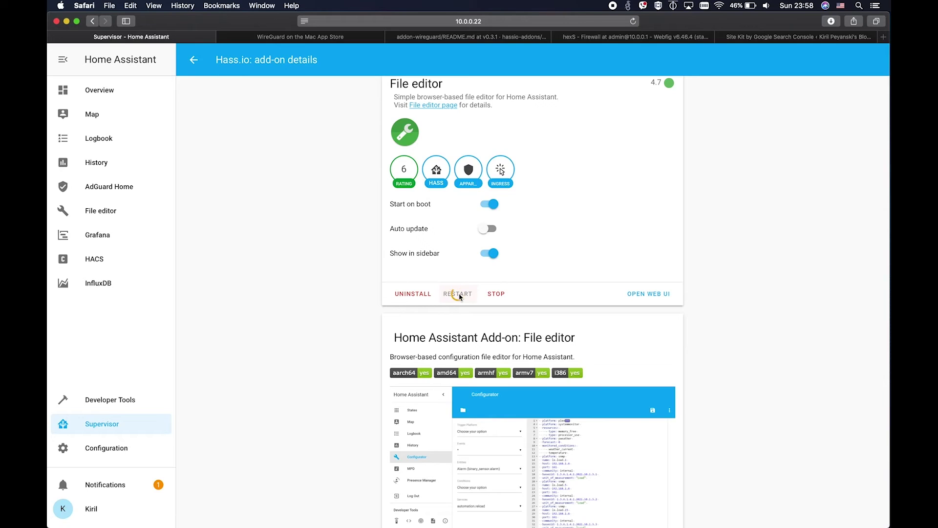
Open the File editor and browse up from the config folder to the root directory.
click(107, 211)
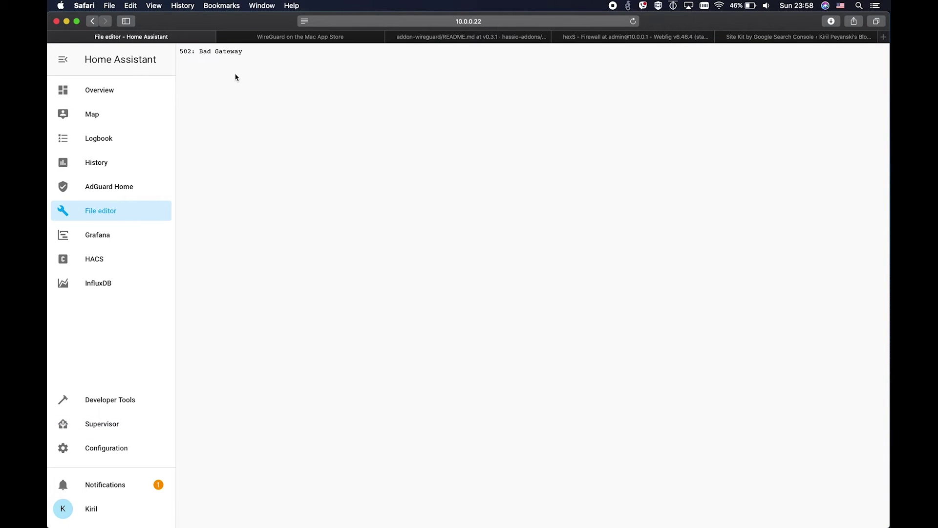
click(91, 212)
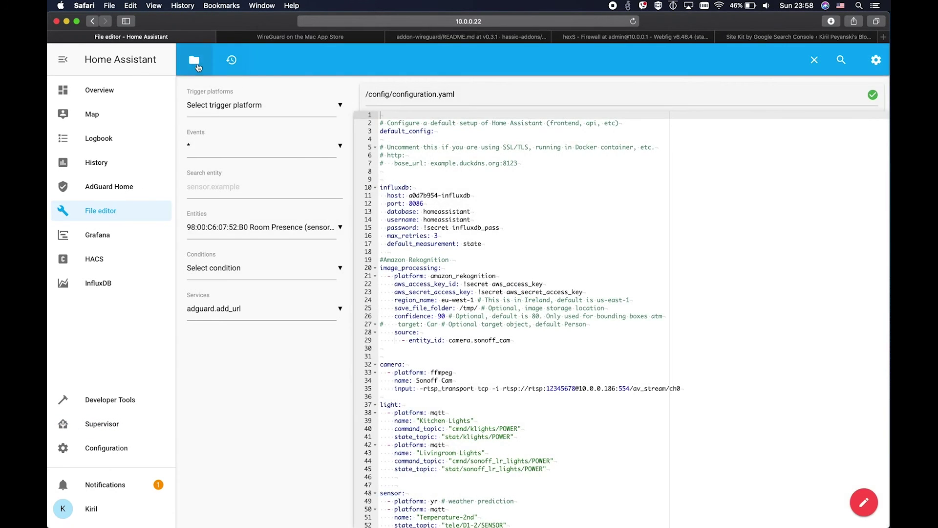
click(201, 66)
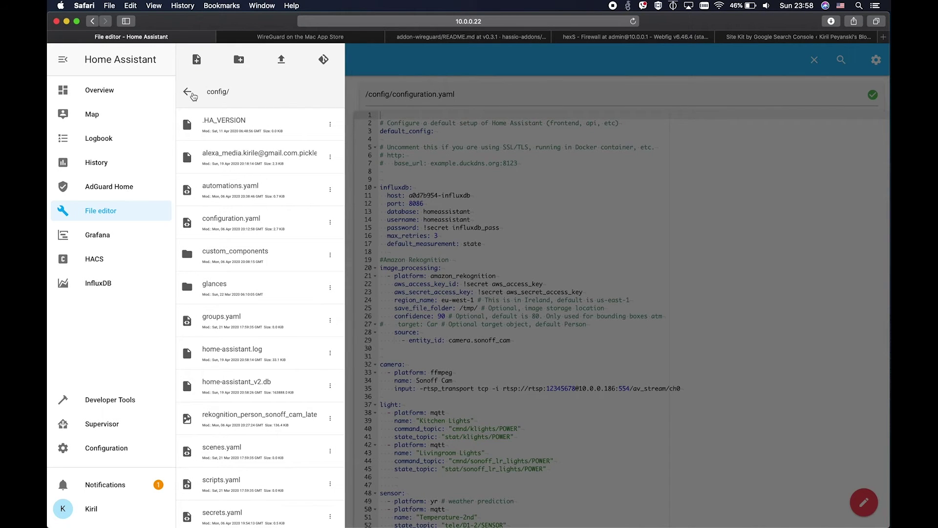
click(192, 96)
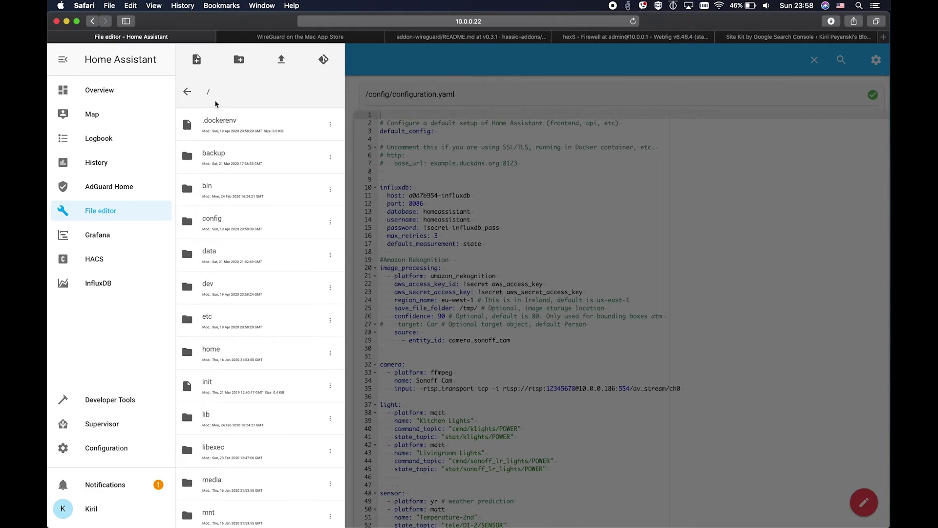
Open qrcode.png from the ssl/wireguard/phone folder.
scroll(230, 292, down, 10)
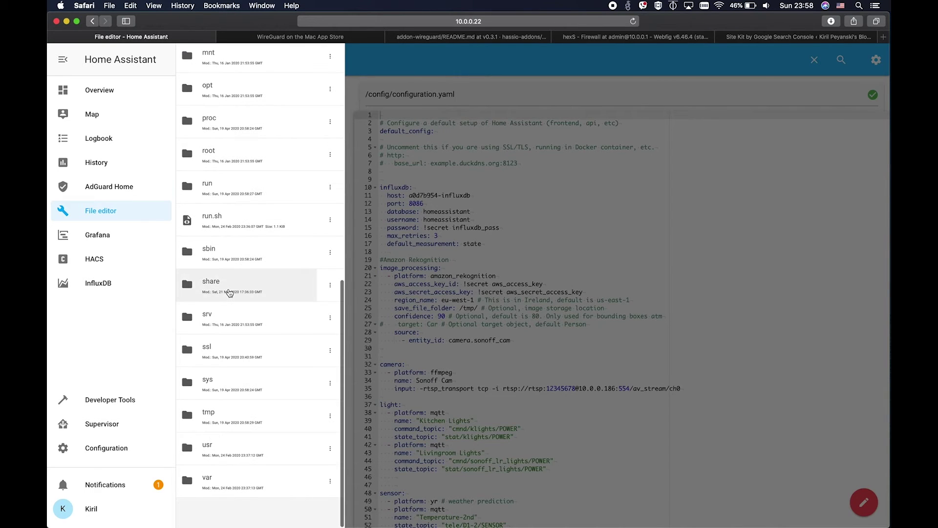
click(216, 358)
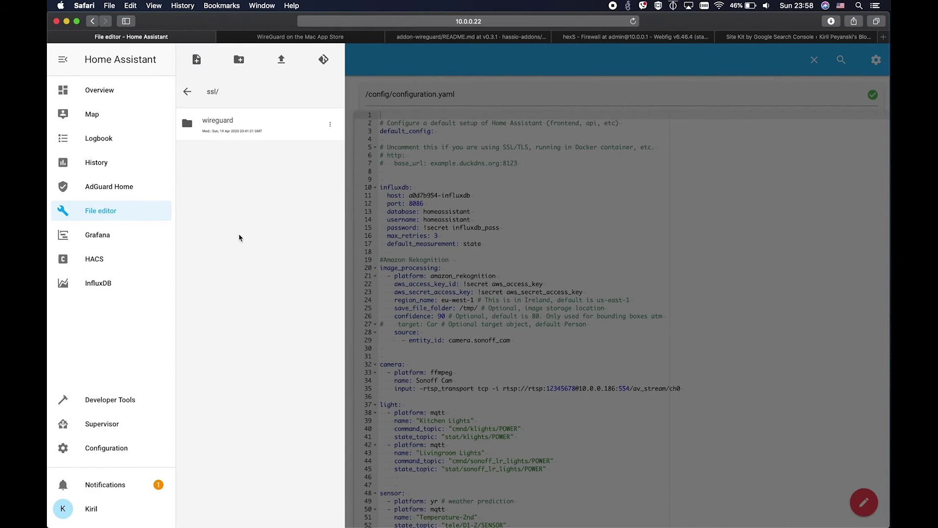
click(228, 137)
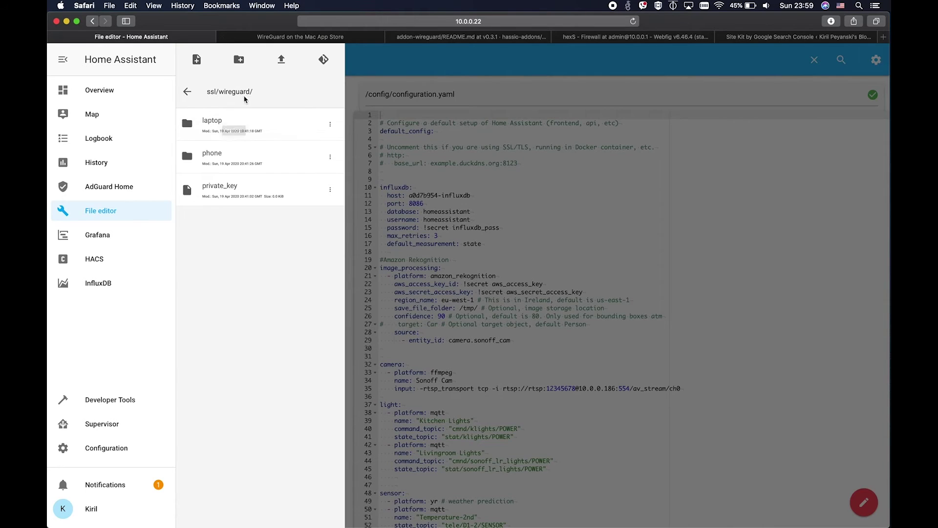
click(241, 163)
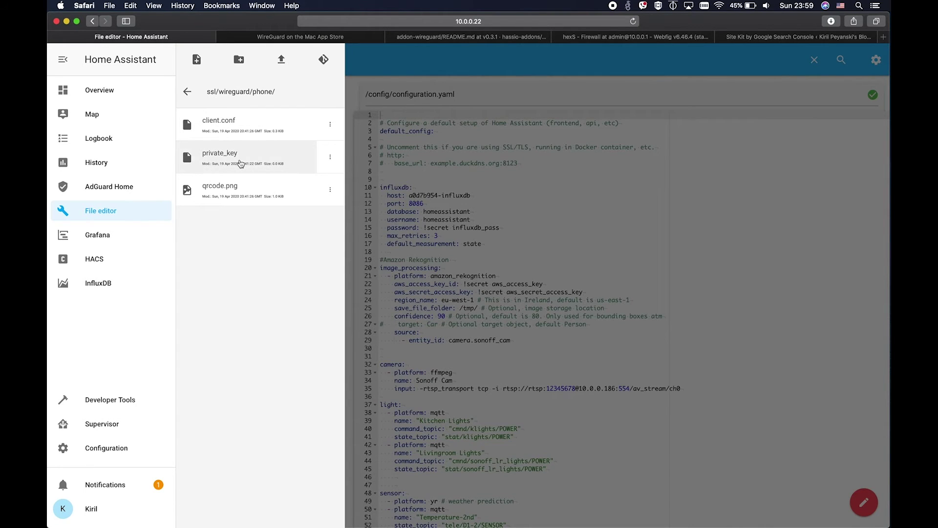
click(228, 195)
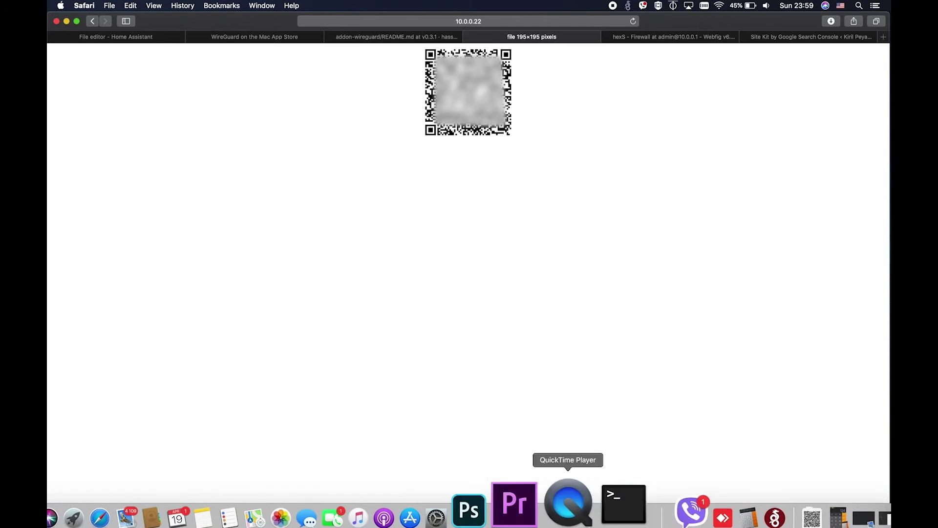
Switch to QuickTime Player and move the mirrored phone window towards the side of the QR code.
click(576, 499)
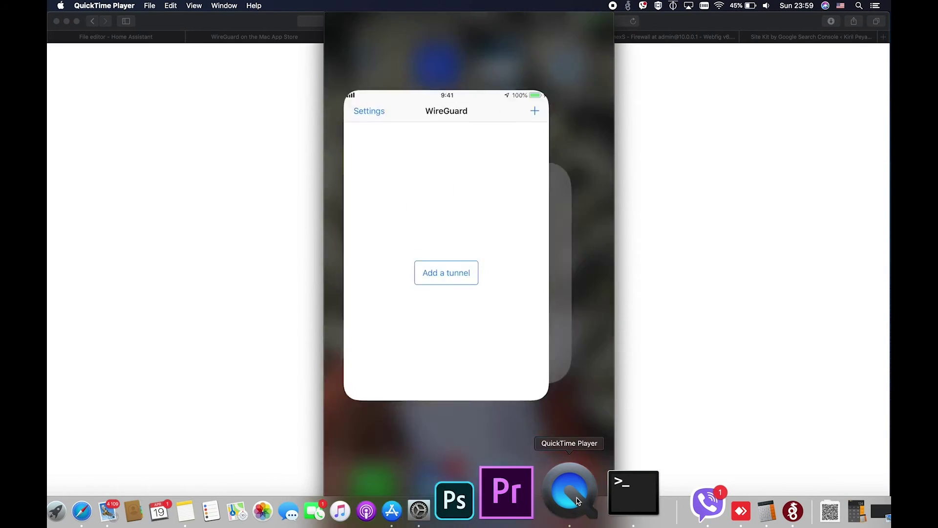
drag(483, 13, 702, 29)
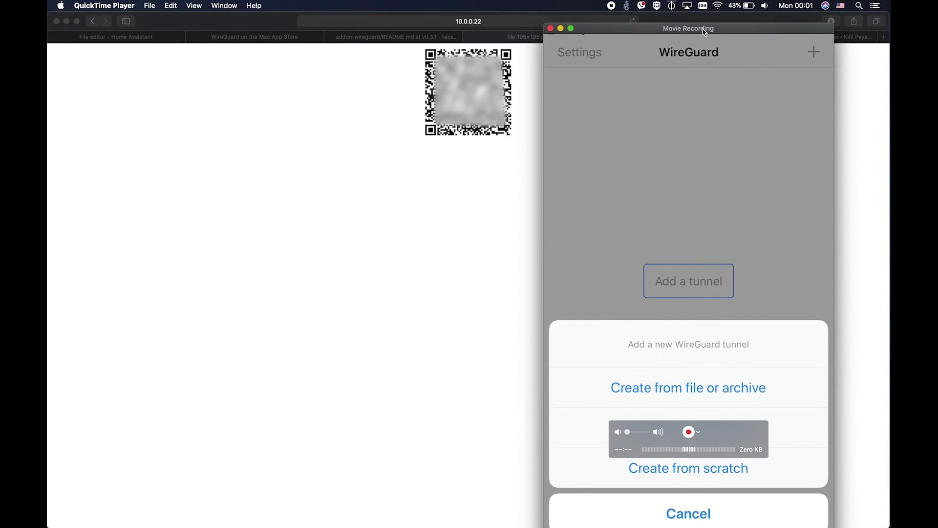
drag(666, 33, 620, 21)
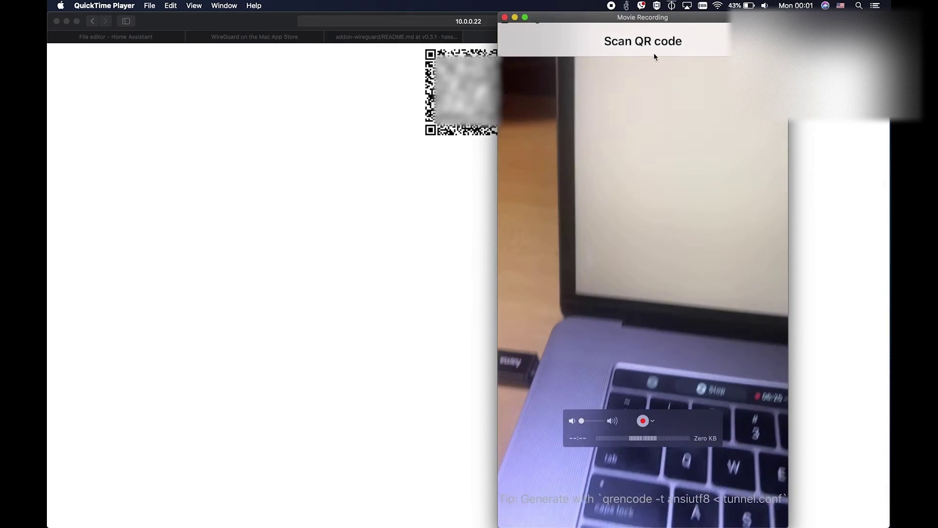
Move the mirrored phone window further aside so it clears the QR code.
drag(658, 21, 714, 20)
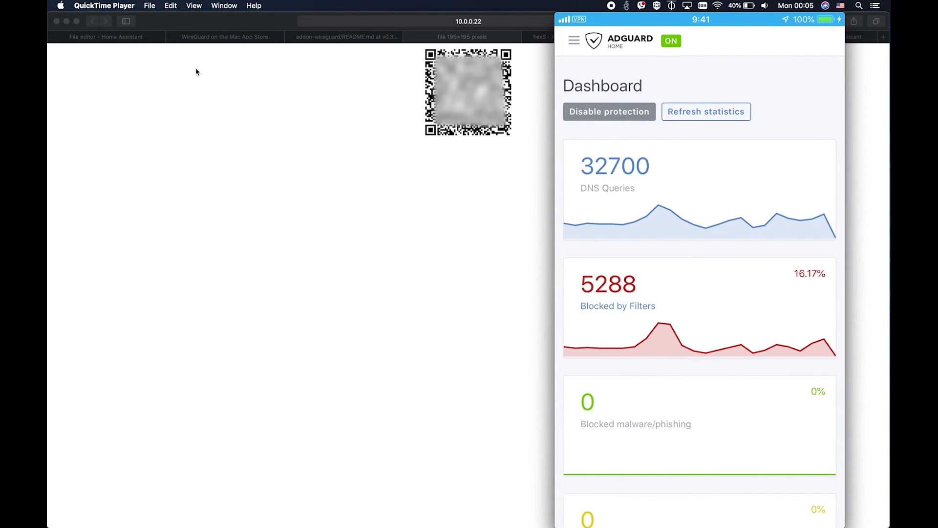
Switch to Safari and open client.conf from the ssl/wireguard/laptop folder in the File editor.
click(123, 38)
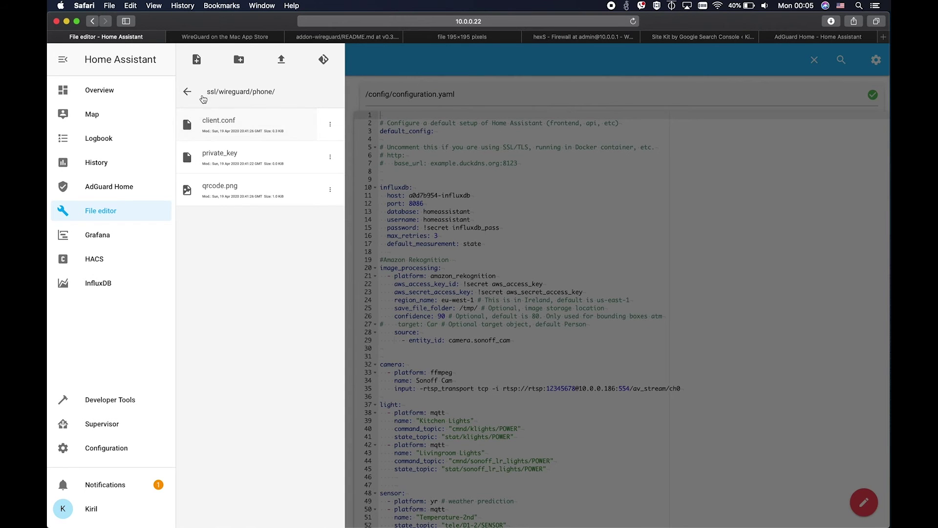
click(189, 93)
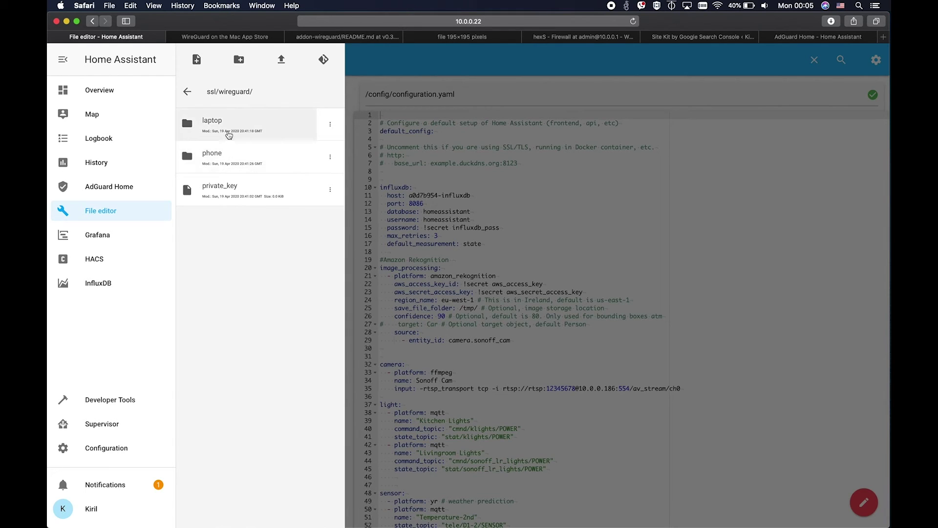
click(232, 134)
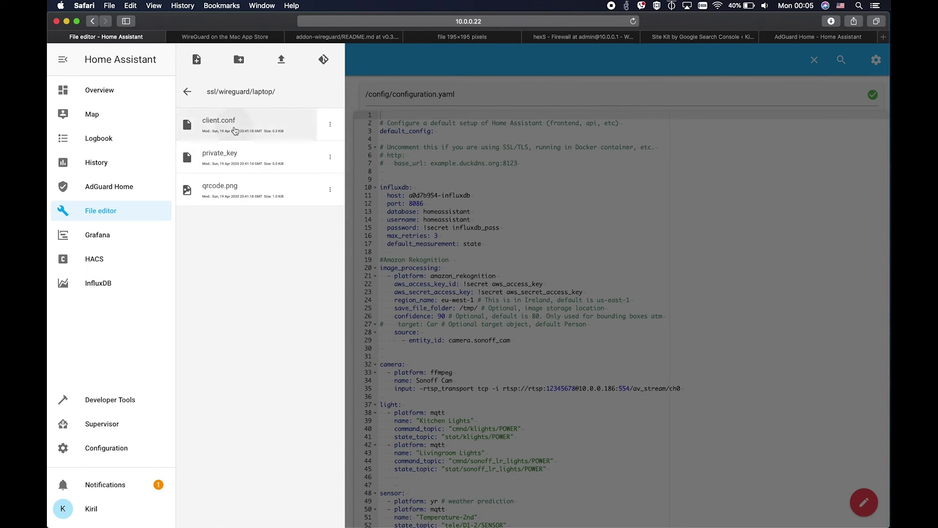
click(238, 129)
click(468, 196)
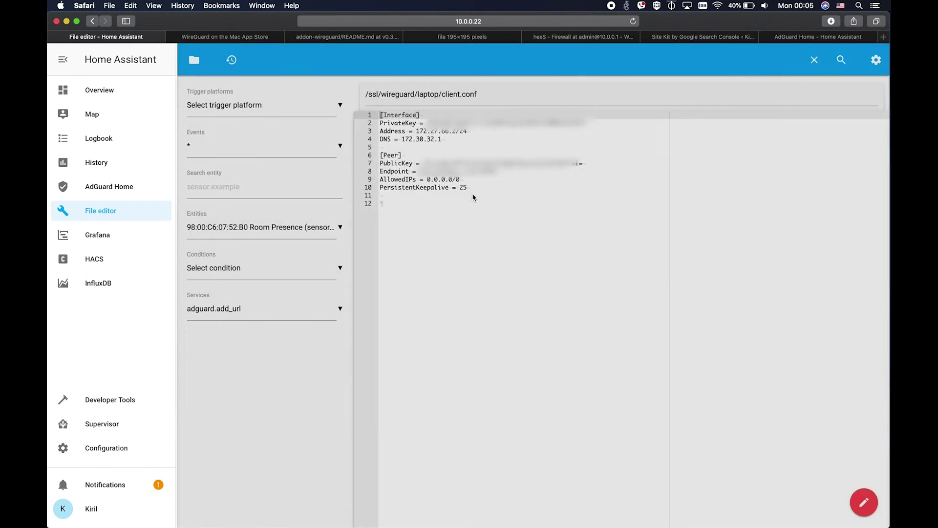
Copy the laptop client configuration from [Interface] through PersistentKeepalive and switch to WireGuard's tunnel manager.
drag(497, 192, 379, 115)
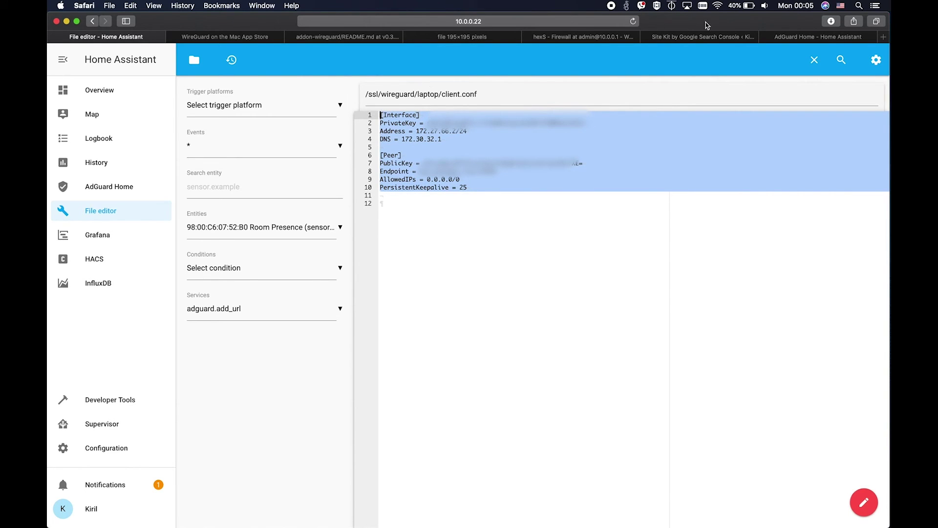
click(627, 5)
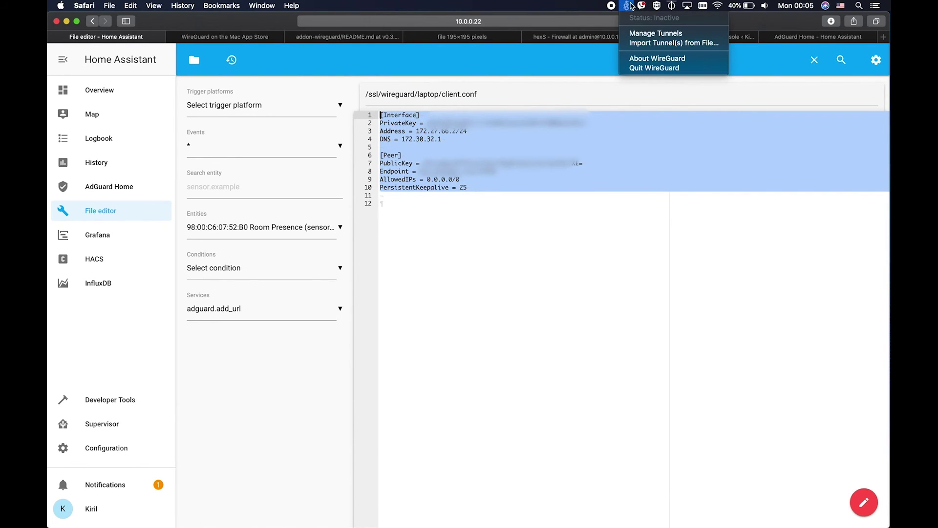
click(660, 37)
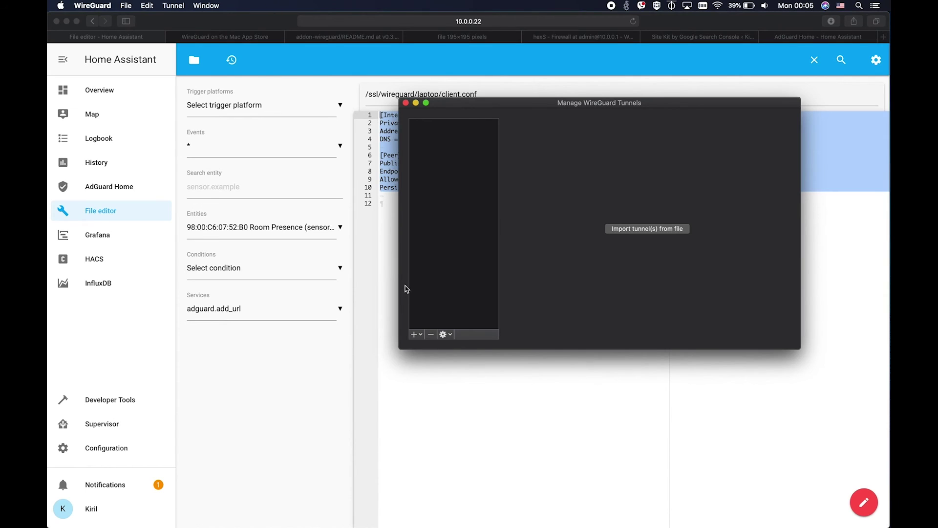
Add an empty tunnel and replace its default configuration with the copied laptop configuration, including the private key.
click(415, 335)
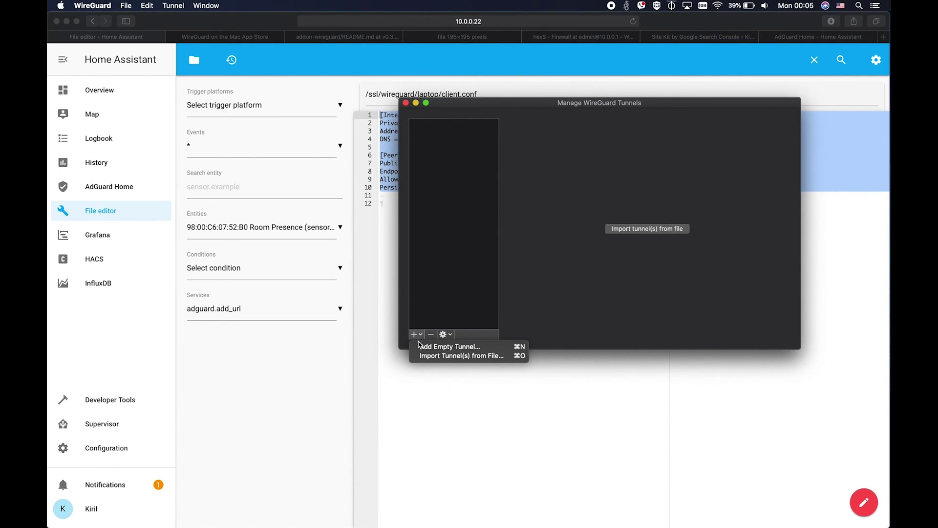
click(431, 348)
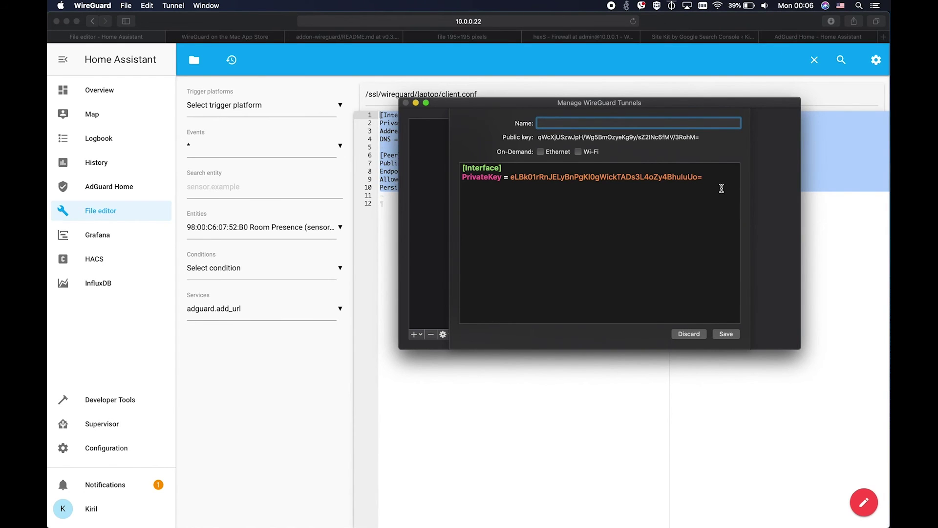
click(479, 183)
key(super+a)
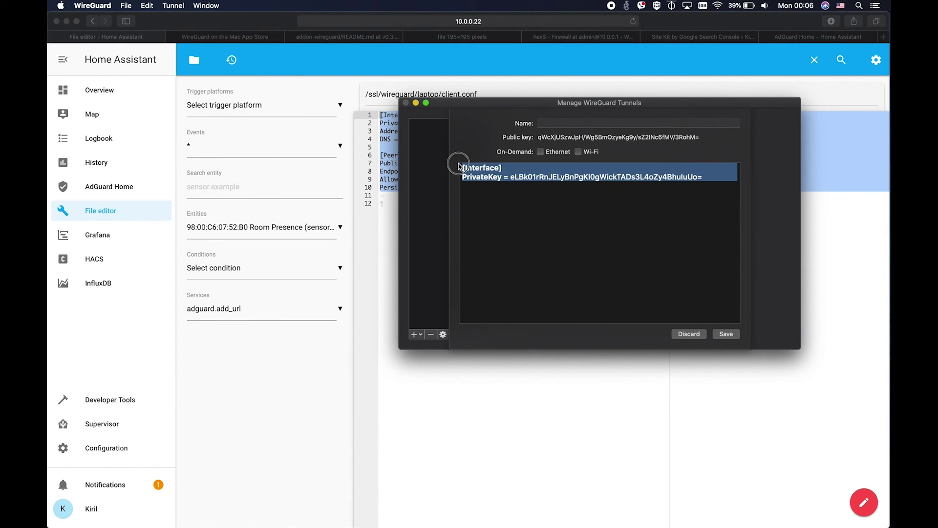
key(super+v)
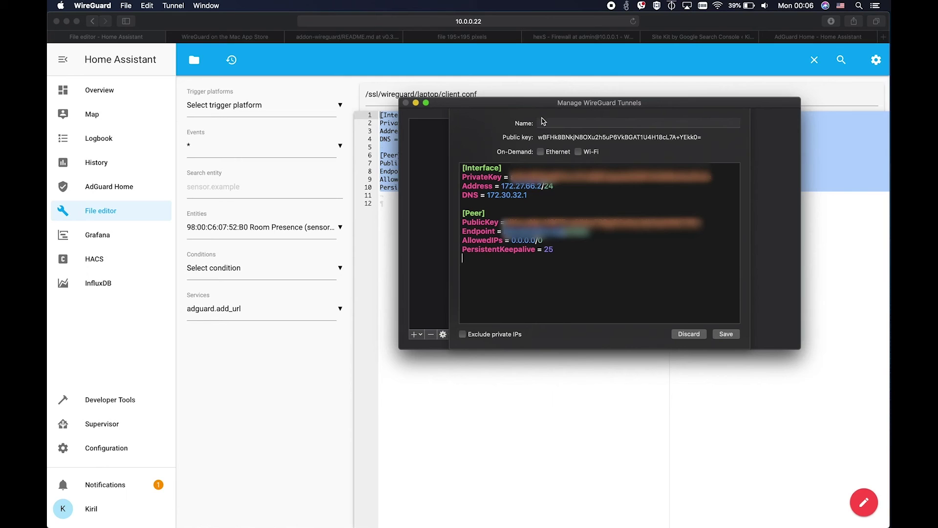
Save the new tunnel under the name wg and activate it.
click(557, 122)
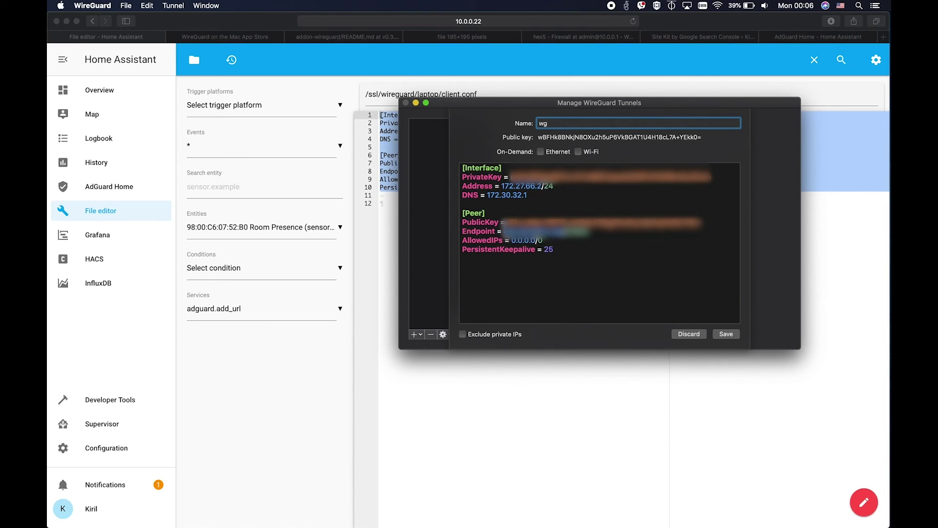
click(726, 333)
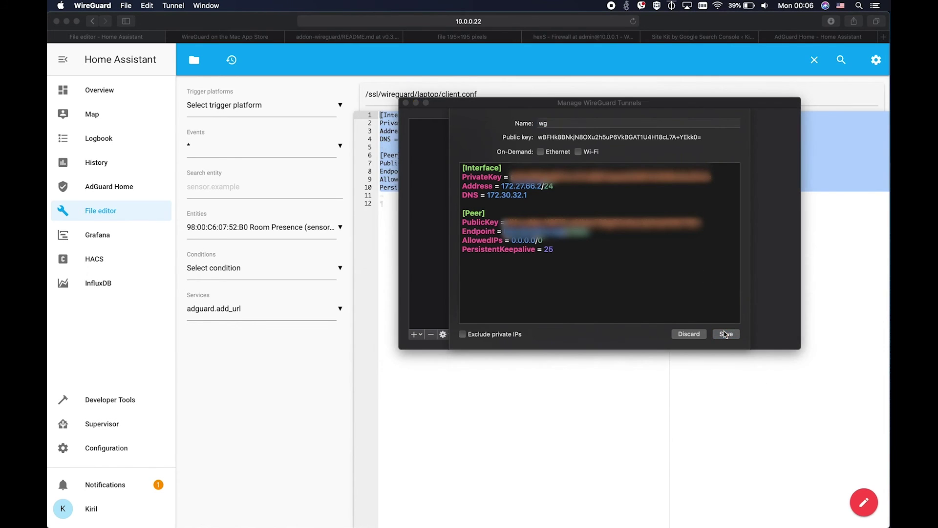
click(493, 190)
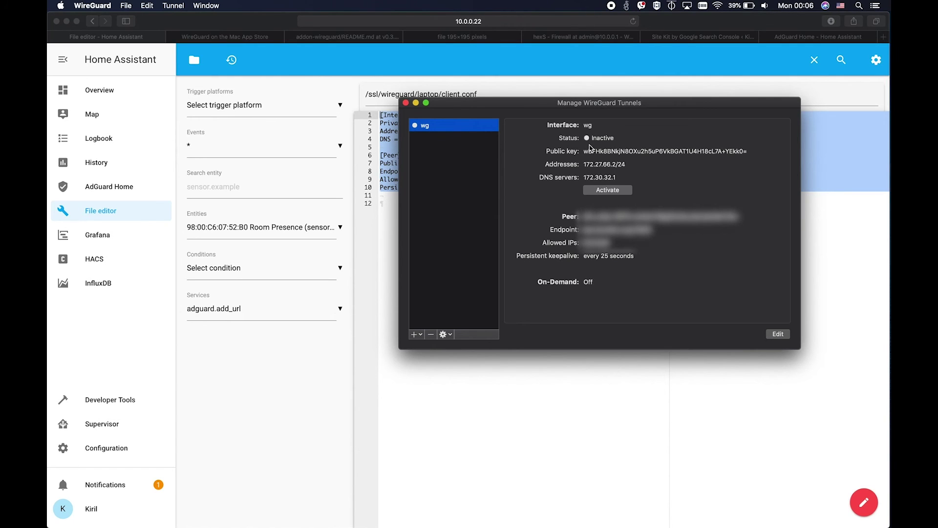
click(607, 193)
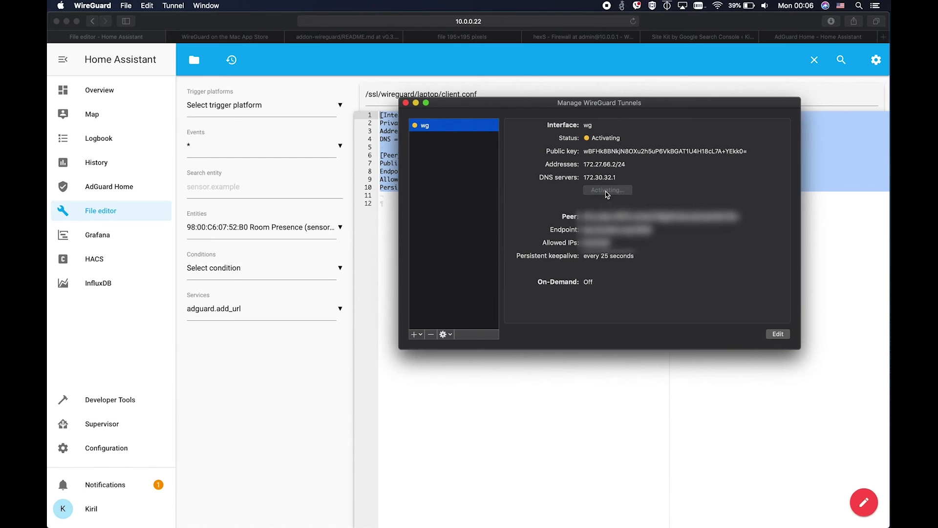